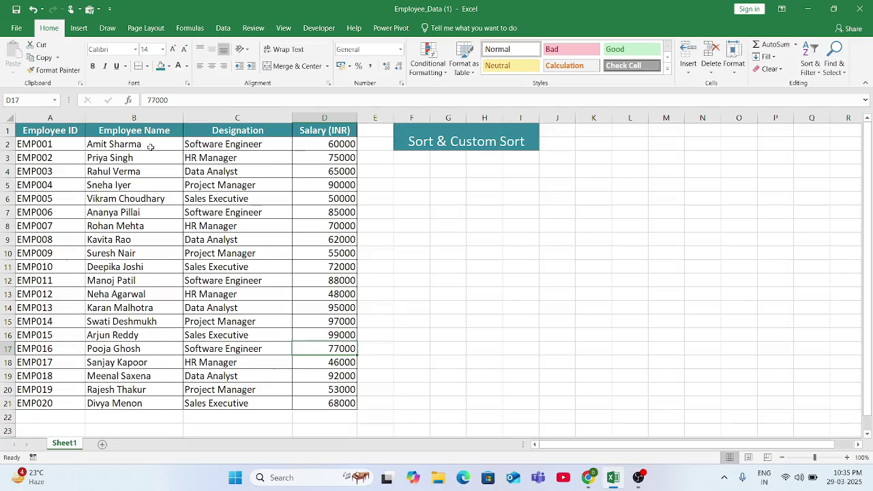
{"action": "left_click_drag", "start_coordinate": [150, 146], "coordinate": [142, 398]}
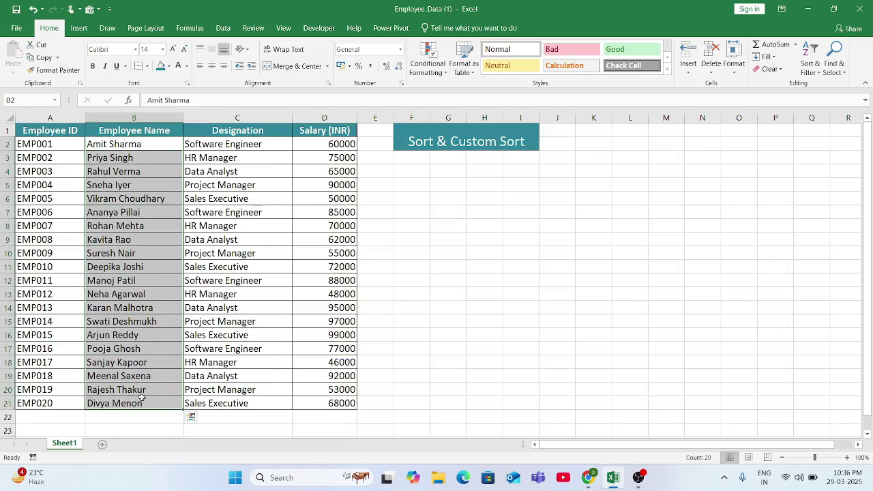
{"action": "left_click", "coordinate": [176, 349]}
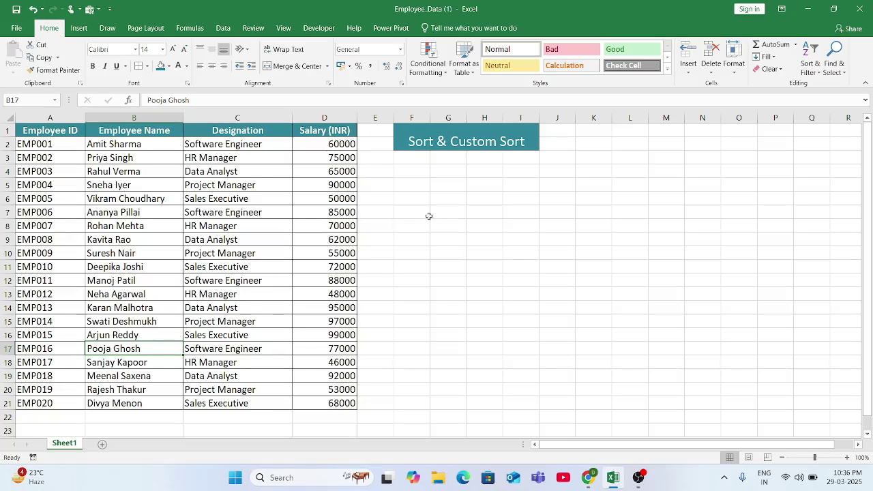
{"action": "left_click", "coordinate": [812, 71]}
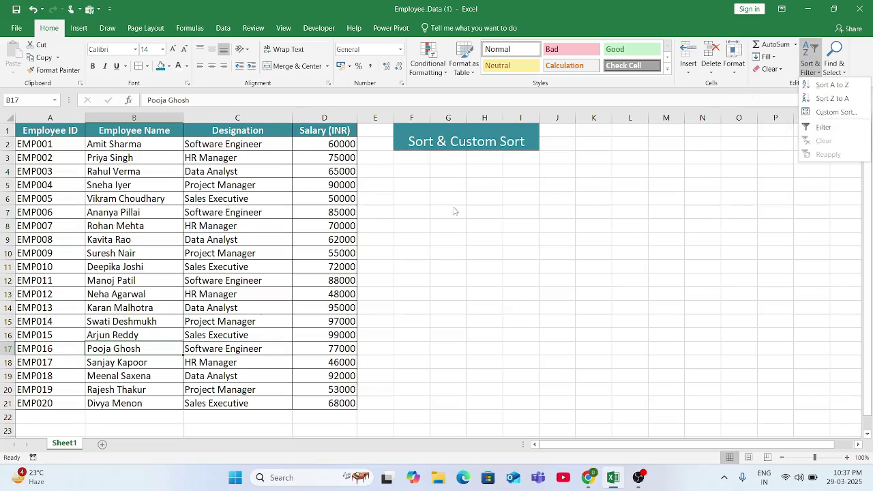
{"action": "left_click", "coordinate": [296, 194]}
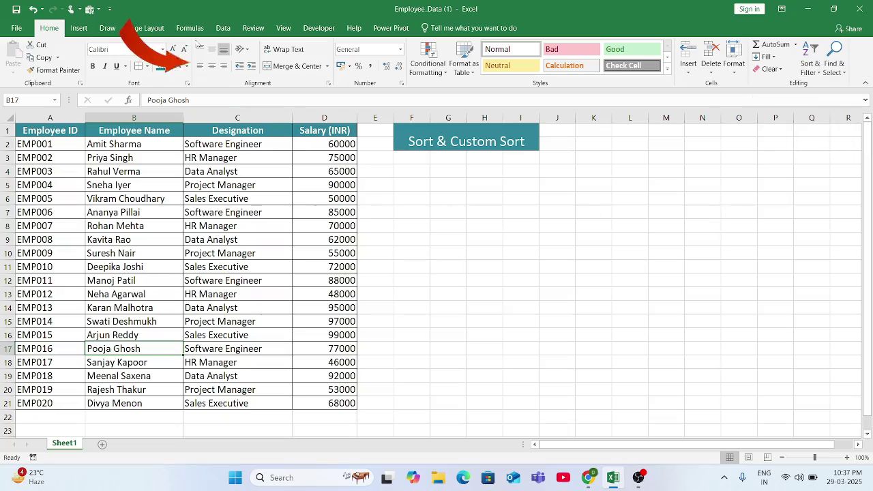
Sort only the Designation column from A to Z, continuing with the current selection instead of expanding it
{"action": "left_click", "coordinate": [223, 28]}
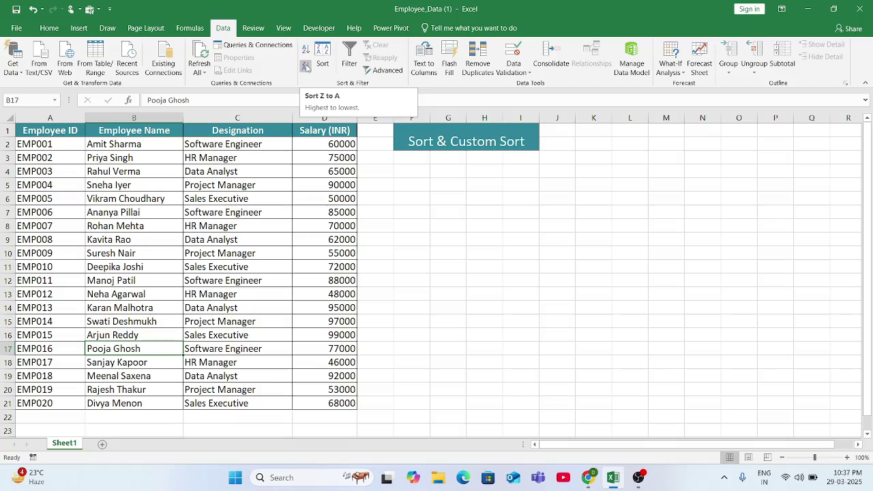
{"action": "left_click", "coordinate": [266, 153]}
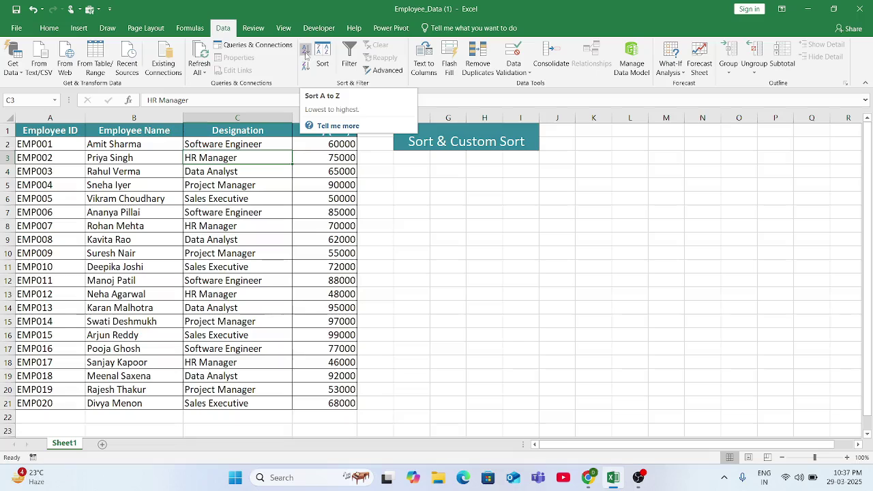
{"action": "left_click", "coordinate": [326, 159]}
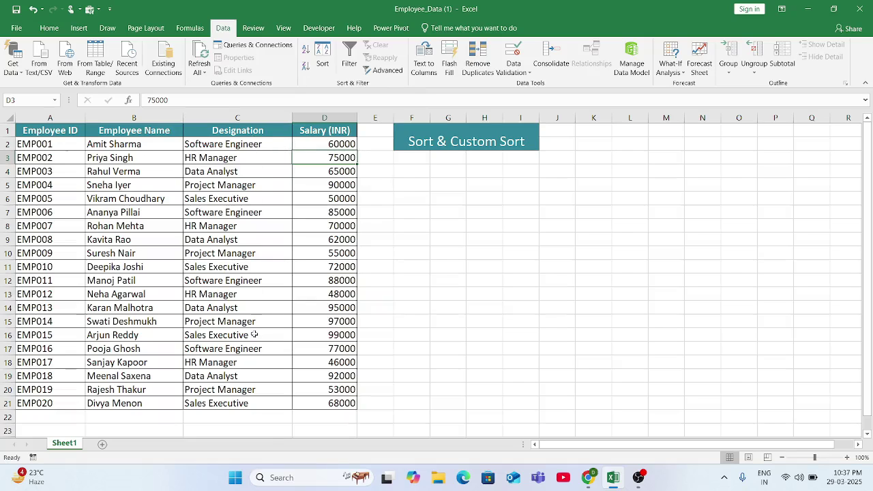
{"action": "left_click_drag", "start_coordinate": [236, 133], "coordinate": [240, 403]}
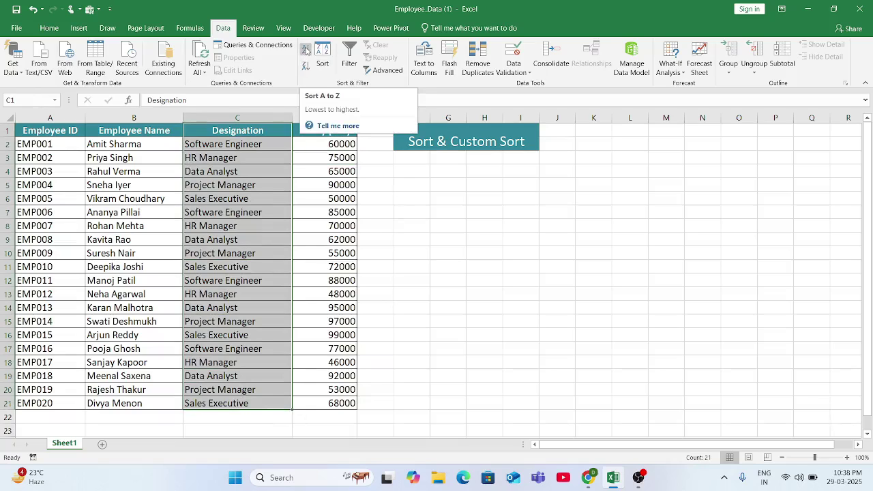
{"action": "left_click", "coordinate": [305, 49]}
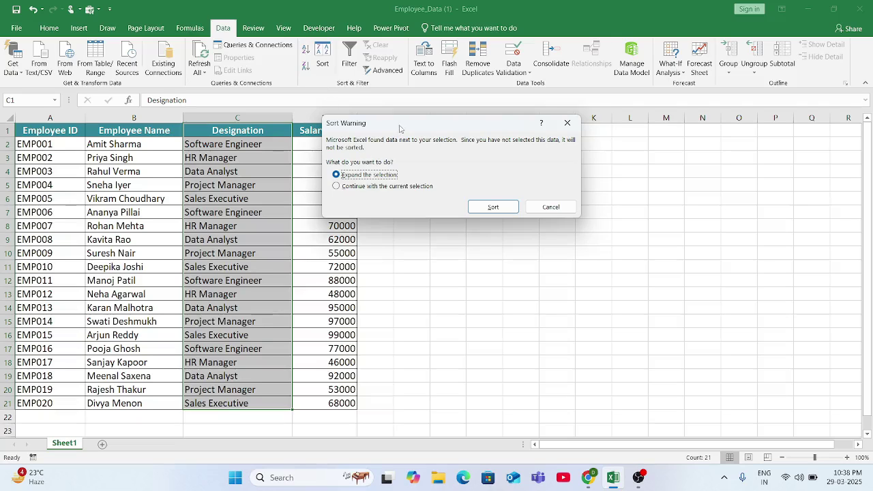
{"action": "left_click_drag", "start_coordinate": [408, 126], "coordinate": [320, 110]}
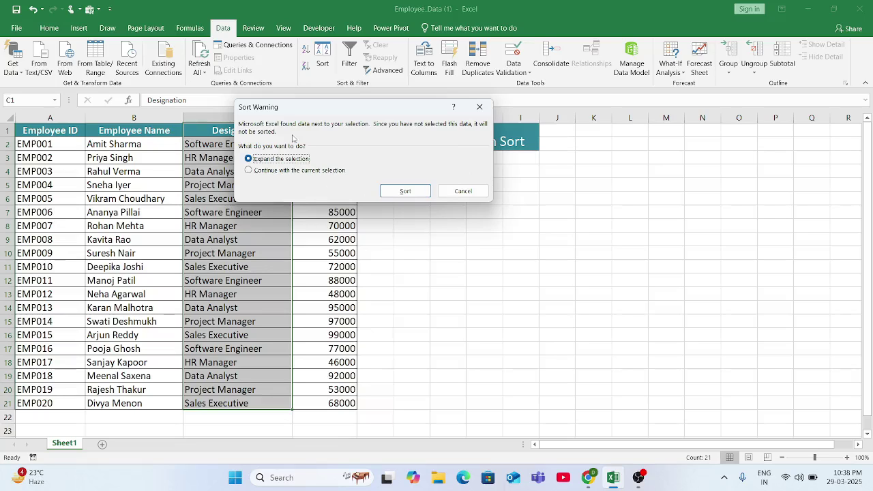
{"action": "left_click", "coordinate": [250, 172]}
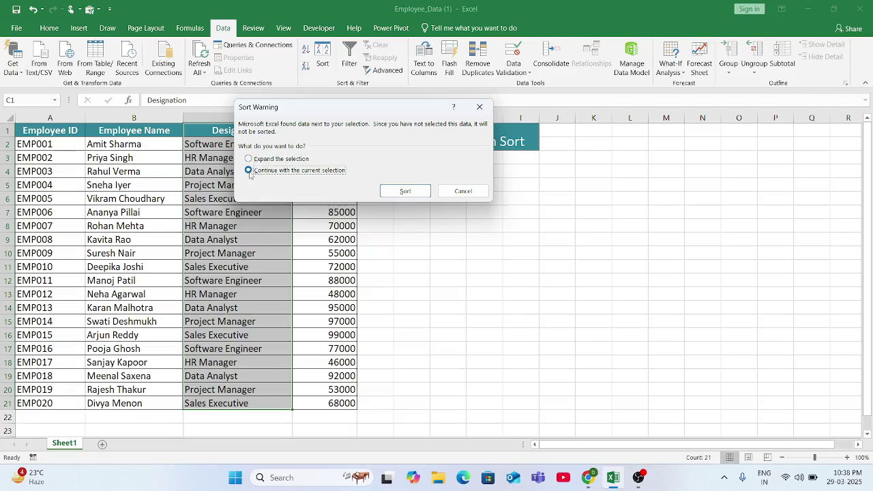
{"action": "left_click", "coordinate": [403, 191]}
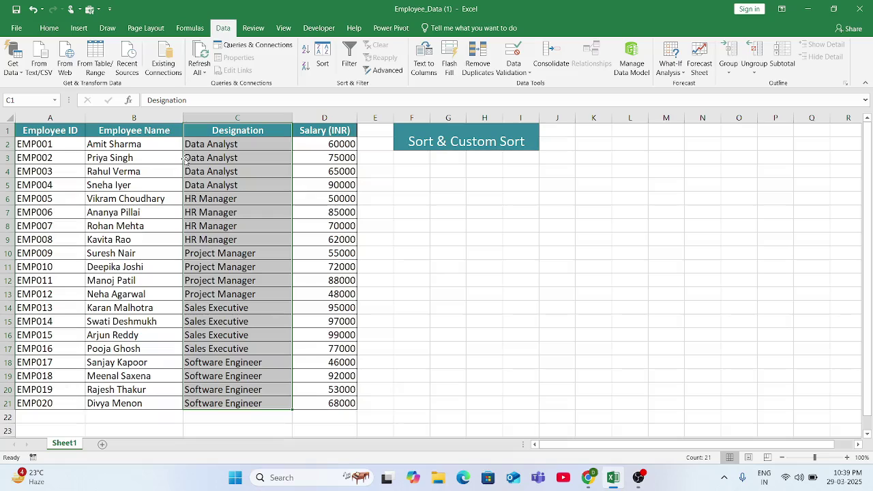
Undo the Designation-only sort, redo it to compare the rows, and undo it again
{"action": "key", "text": "ctrl+z"}
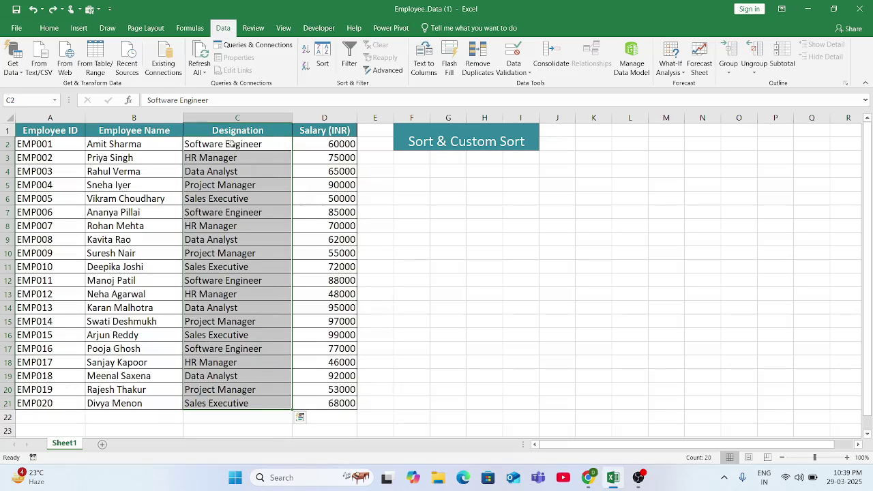
{"action": "key", "text": "ctrl+y"}
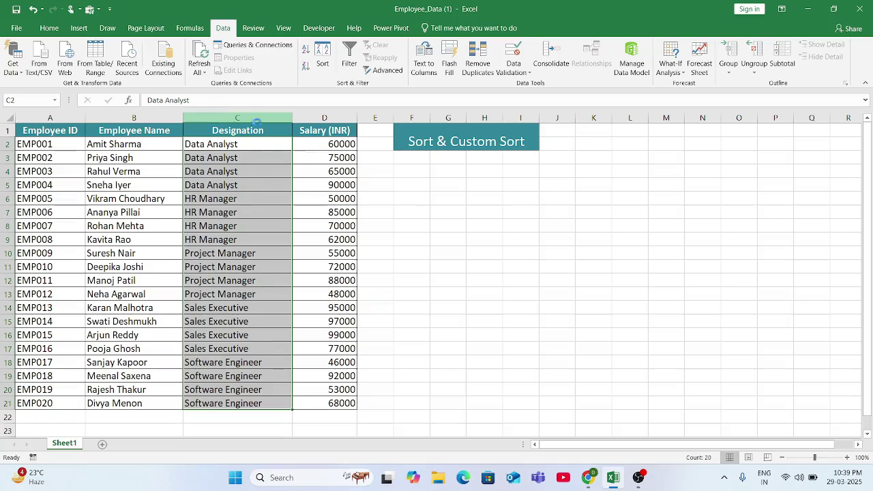
{"action": "key", "text": "ctrl+z"}
Sort the Designation column from A to Z with the selection expanded, and check that the employee rows move together
{"action": "left_click", "coordinate": [306, 54]}
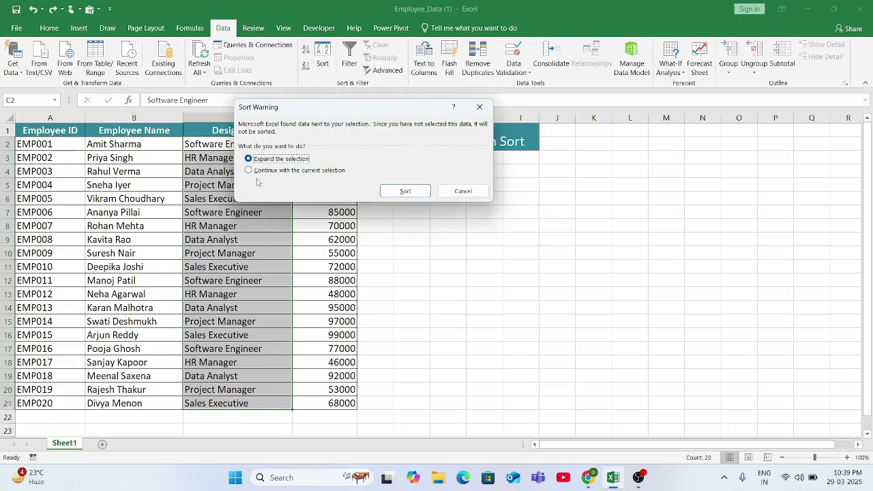
{"action": "left_click", "coordinate": [405, 192]}
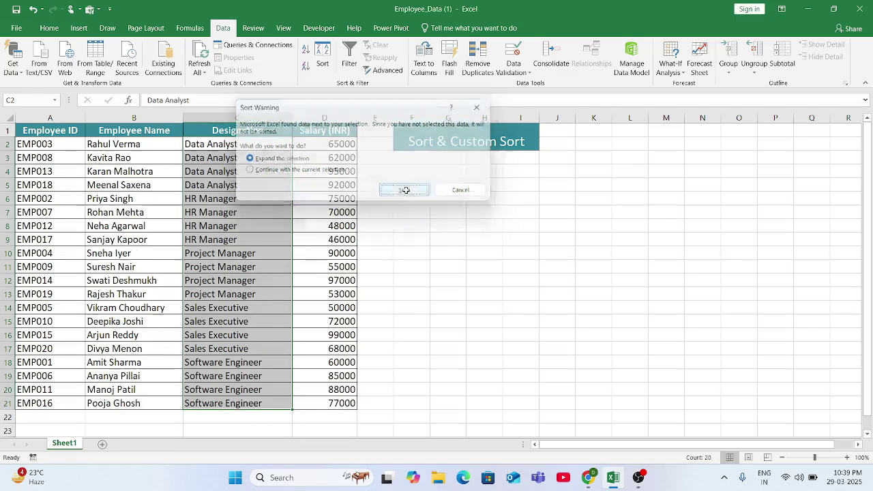
{"action": "left_click", "coordinate": [321, 212]}
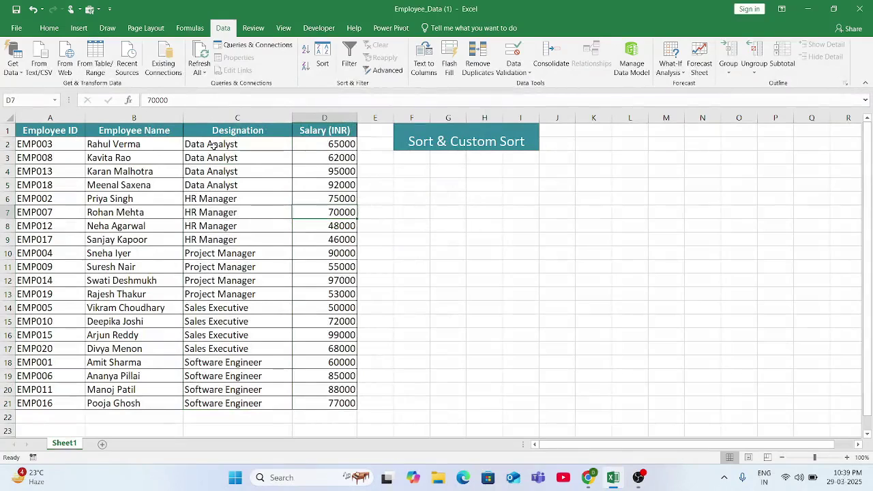
{"action": "left_click_drag", "start_coordinate": [211, 145], "coordinate": [321, 143]}
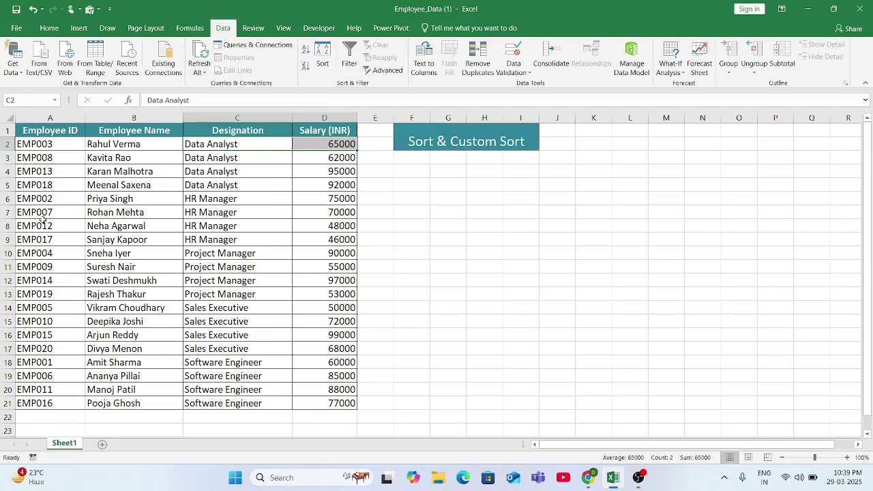
{"action": "left_click", "coordinate": [7, 363]}
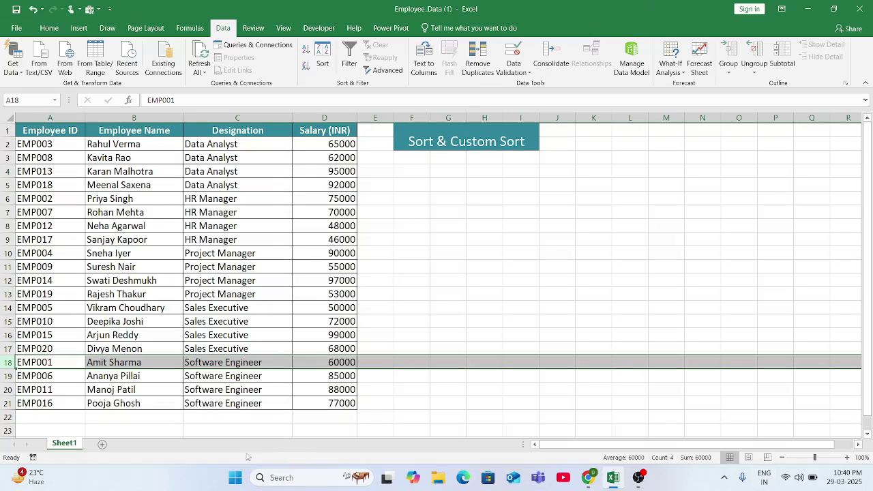
{"action": "left_click", "coordinate": [157, 282]}
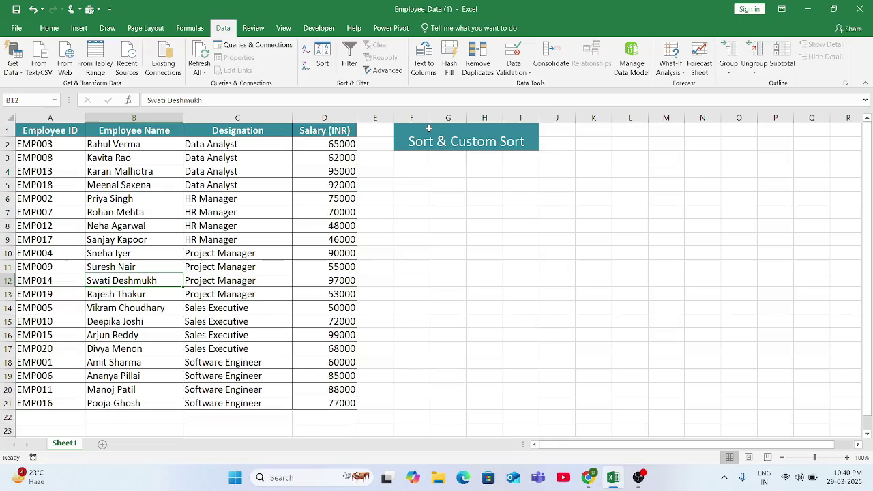
Undo the expanded Designation sort and select the Designation column including its header
{"action": "key", "text": "ctrl+z"}
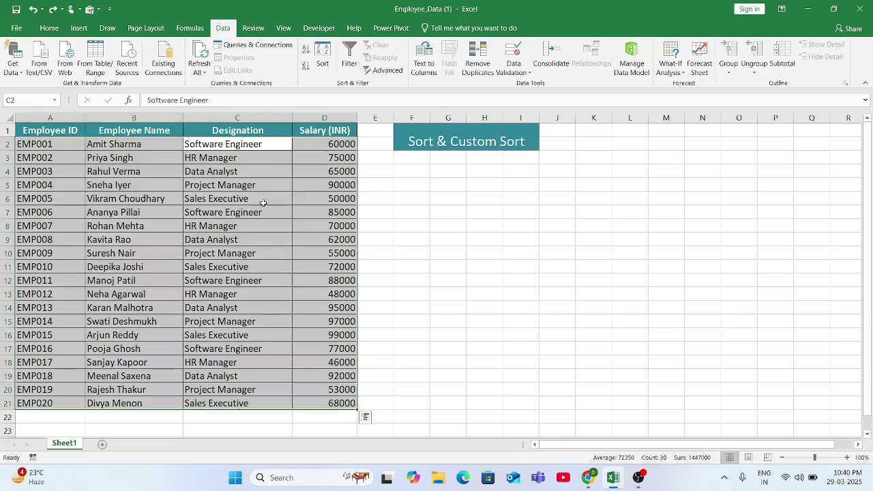
{"action": "left_click", "coordinate": [264, 202]}
{"action": "left_click_drag", "start_coordinate": [247, 129], "coordinate": [258, 404]}
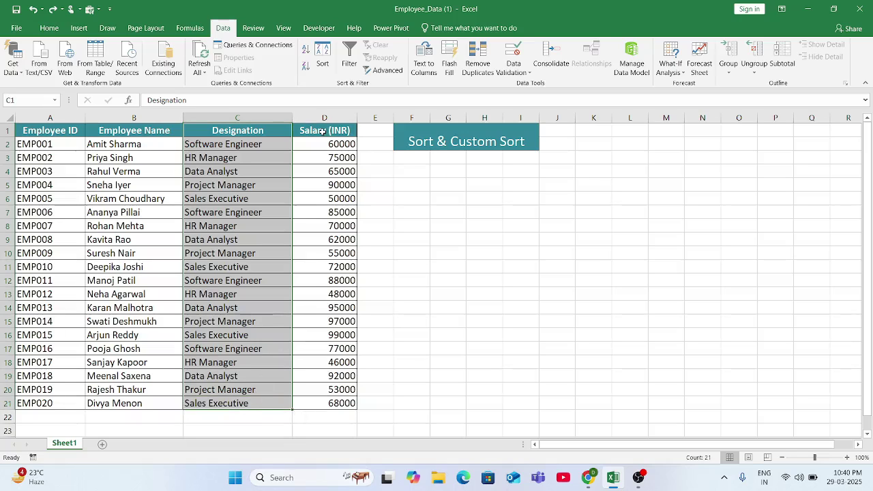
Sort the employee table by Salary (INR) from highest to lowest, expanding the selection
{"action": "left_click_drag", "start_coordinate": [323, 131], "coordinate": [350, 406]}
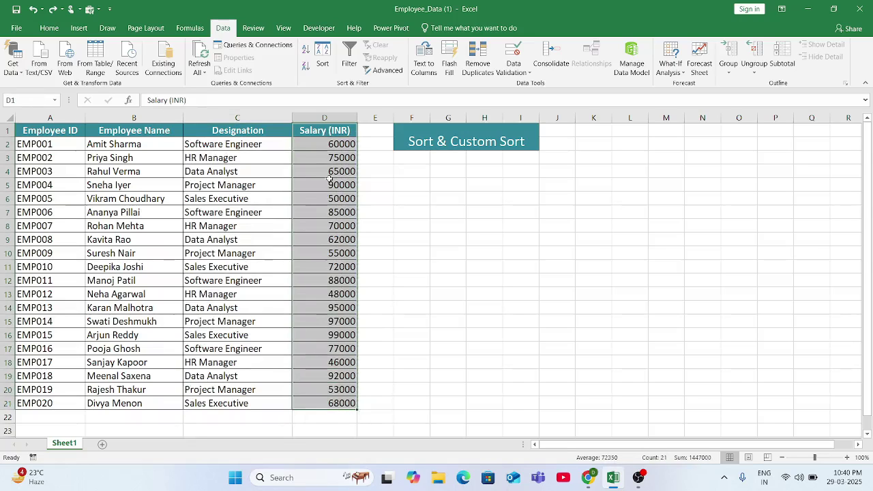
{"action": "left_click", "coordinate": [305, 68]}
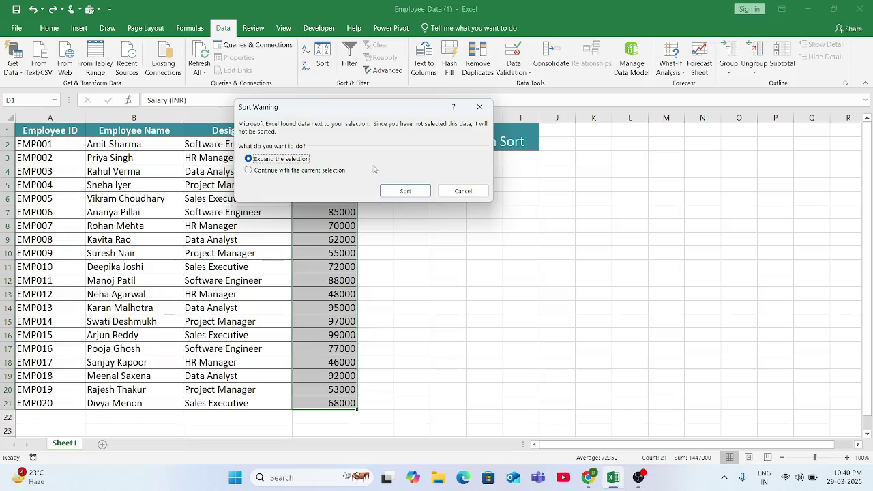
{"action": "left_click", "coordinate": [405, 192]}
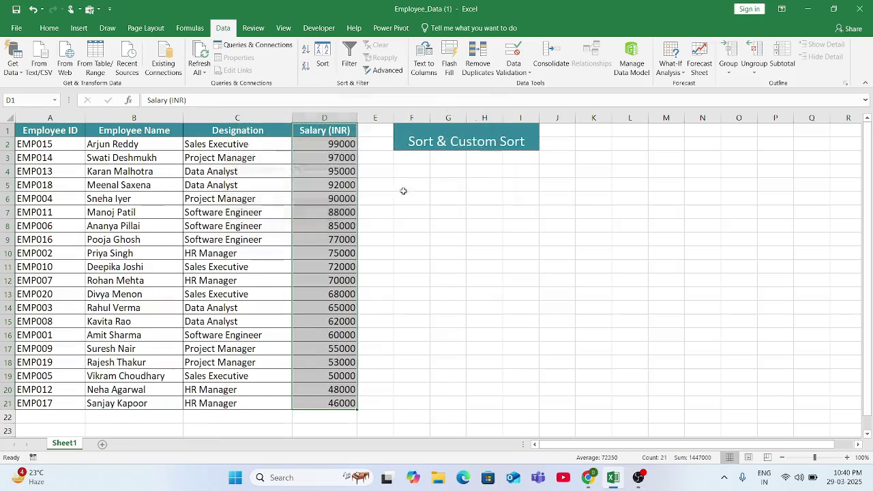
{"action": "left_click", "coordinate": [325, 158]}
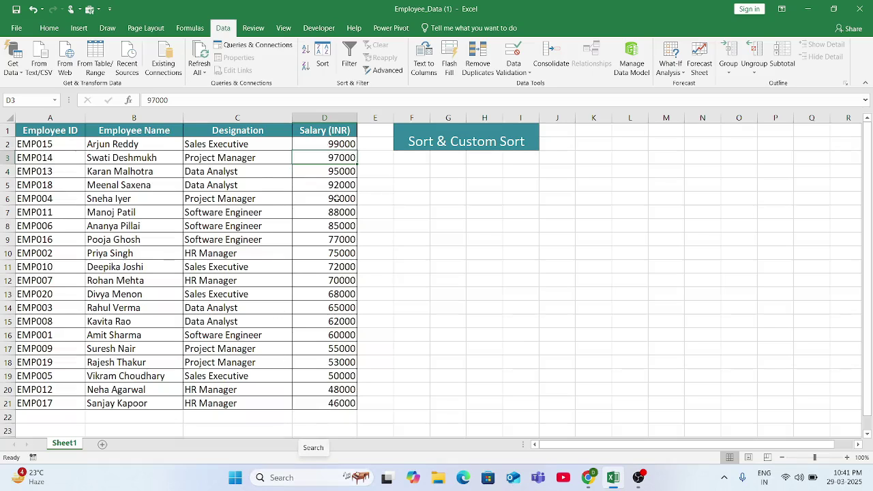
Sort the employee table by Salary (INR) from lowest to highest, expanding the selection
{"action": "left_click_drag", "start_coordinate": [323, 133], "coordinate": [322, 404]}
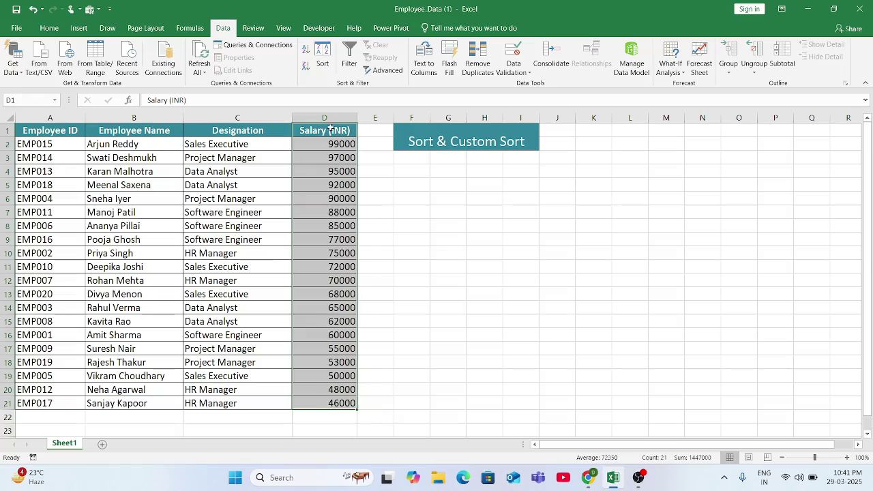
{"action": "left_click", "coordinate": [307, 52]}
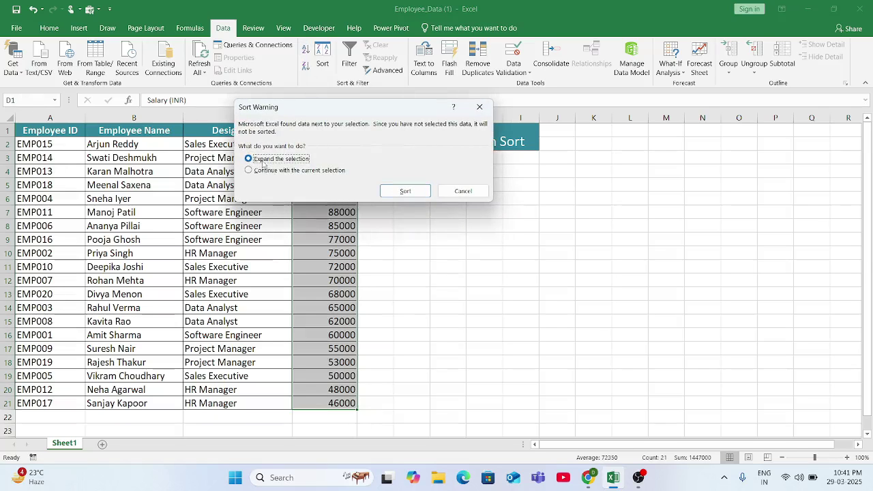
{"action": "left_click", "coordinate": [405, 191]}
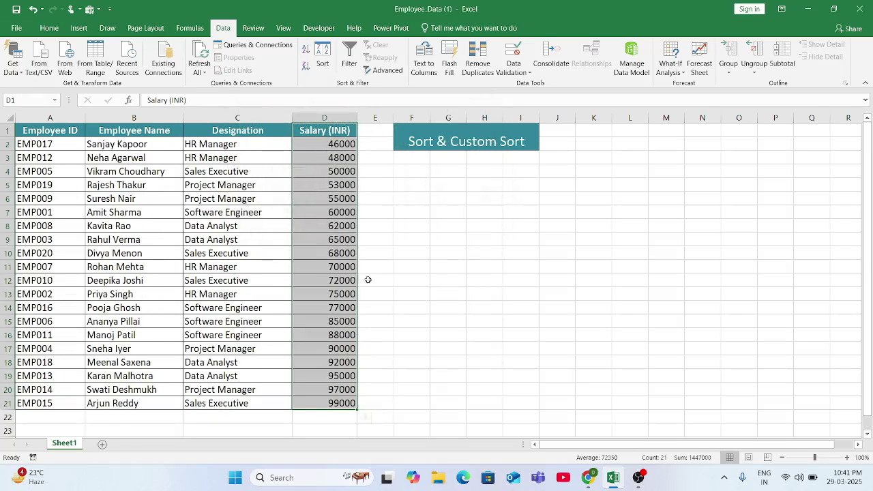
{"action": "left_click", "coordinate": [404, 254]}
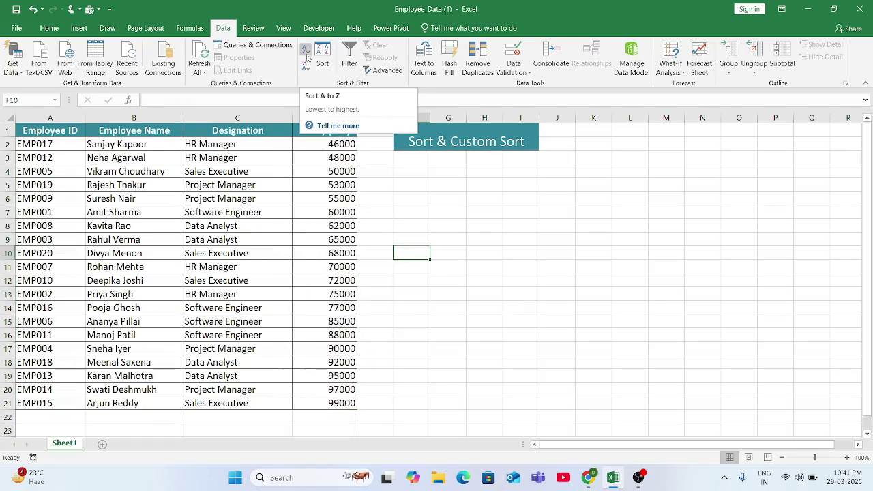
Undo the salary sorts, sort the whole table by Designation from A to Z with the selection expanded, and select the Data Analyst cells
{"action": "left_click", "coordinate": [262, 187]}
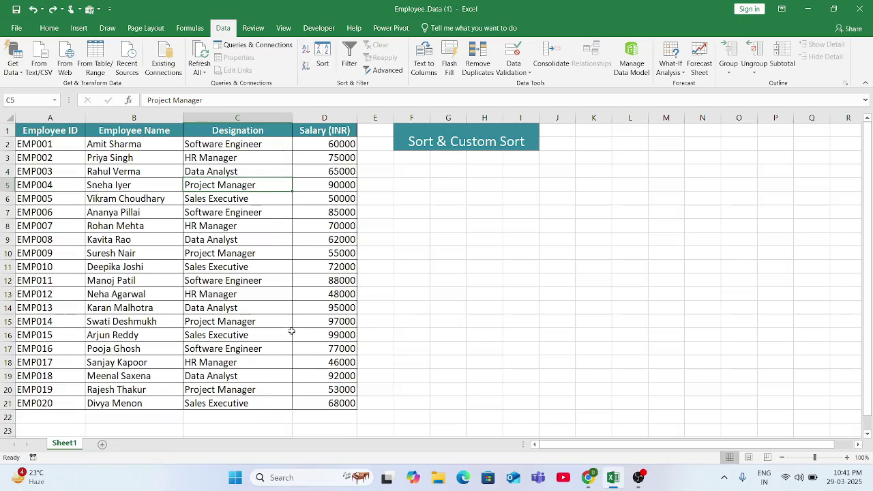
{"action": "left_click_drag", "start_coordinate": [216, 133], "coordinate": [217, 402]}
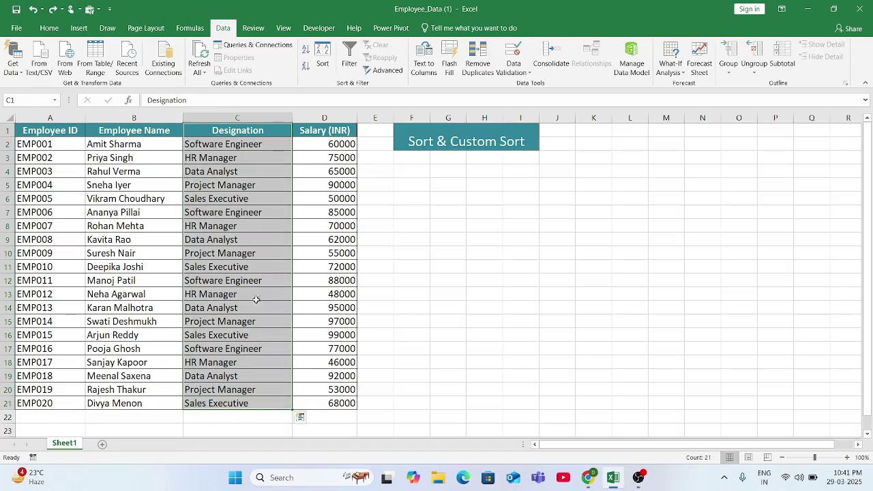
{"action": "left_click", "coordinate": [306, 49]}
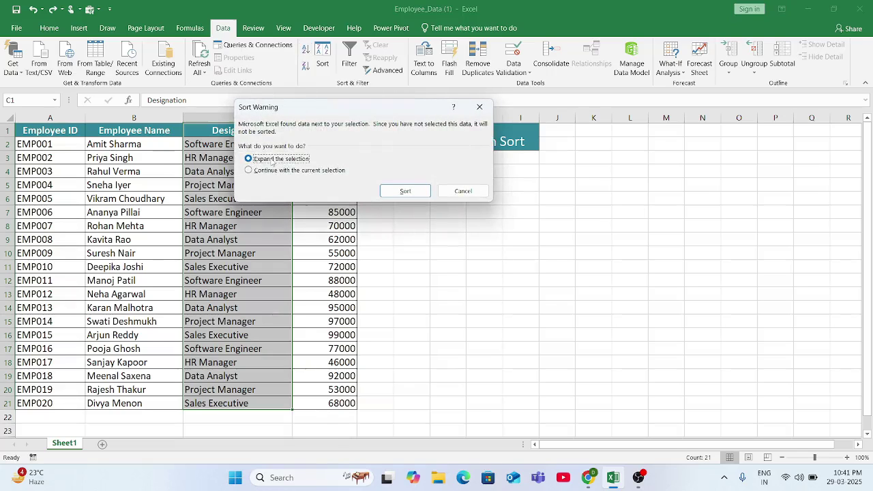
{"action": "left_click", "coordinate": [404, 191]}
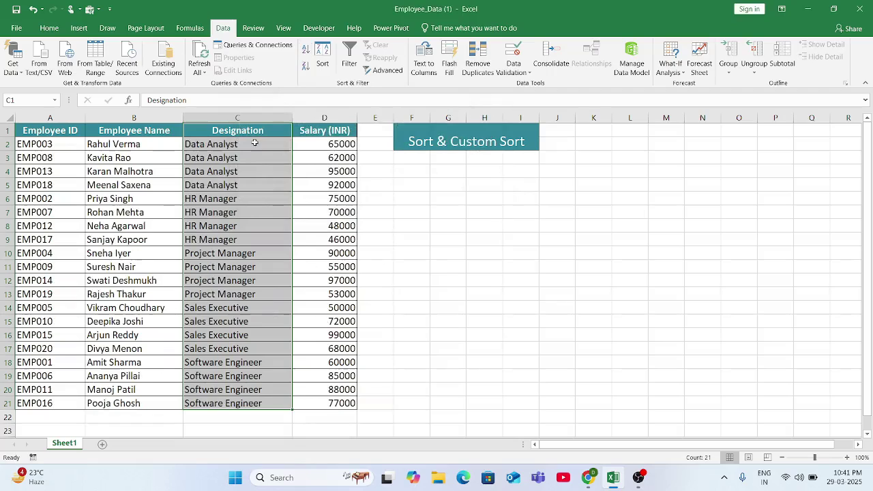
{"action": "left_click", "coordinate": [318, 171]}
{"action": "left_click_drag", "start_coordinate": [230, 143], "coordinate": [235, 185]}
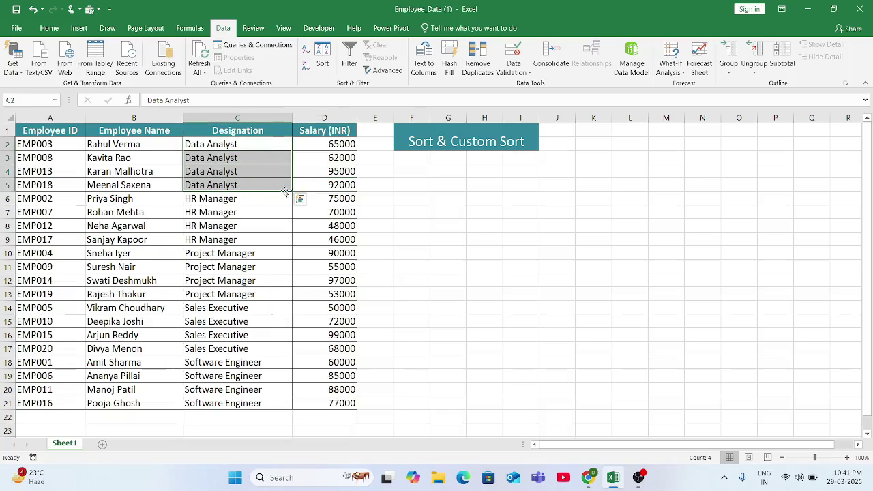
Examine the salary order within the Data Analyst group and the Designation column by selecting those cells
{"action": "left_click_drag", "start_coordinate": [240, 144], "coordinate": [331, 186]}
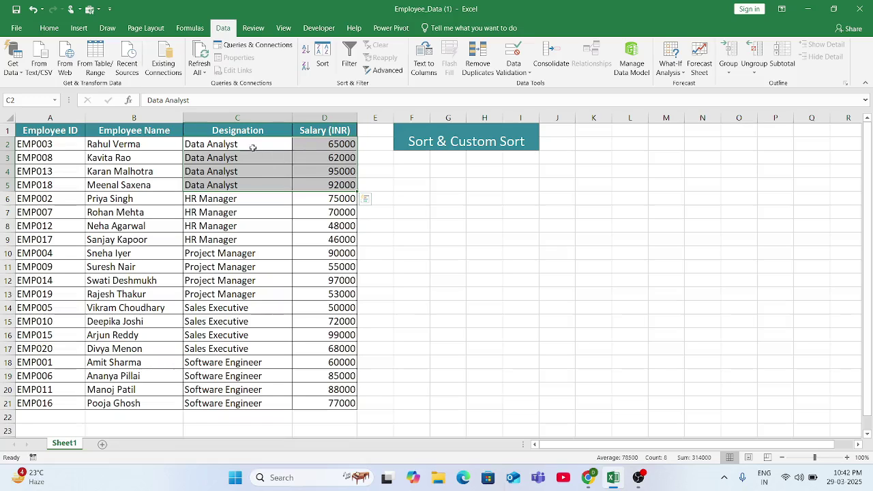
{"action": "left_click_drag", "start_coordinate": [249, 149], "coordinate": [308, 144]}
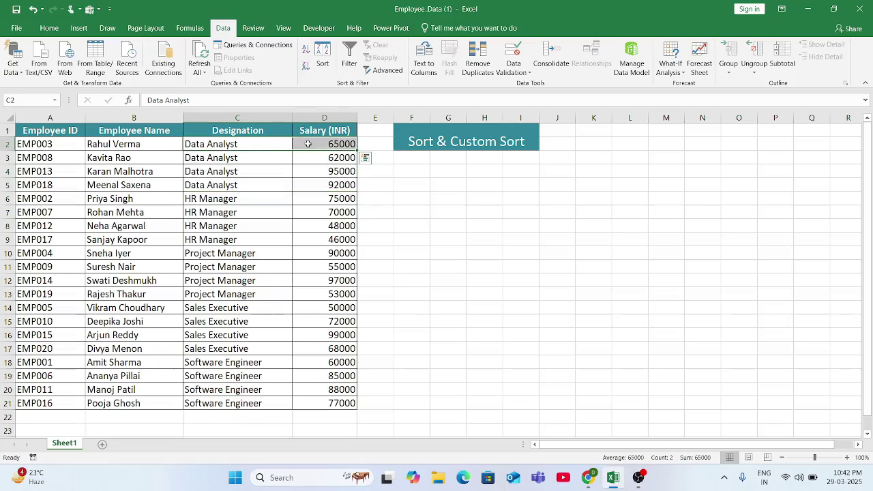
{"action": "left_click_drag", "start_coordinate": [214, 157], "coordinate": [278, 392]}
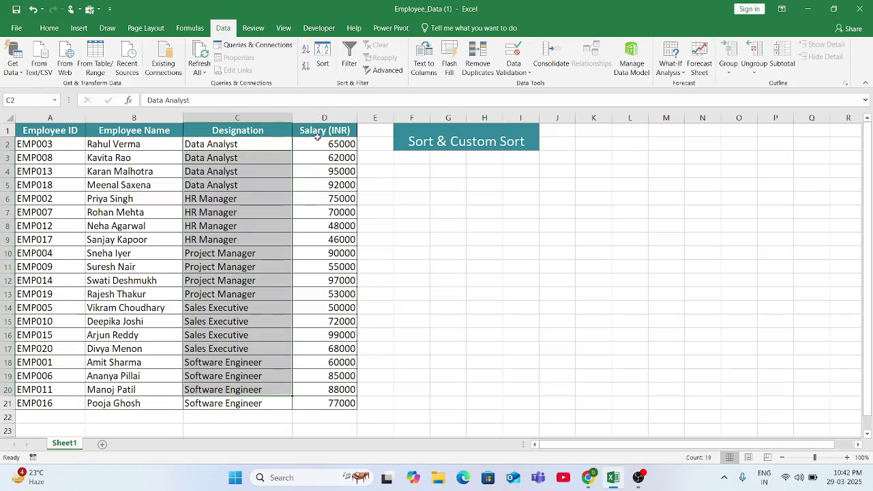
Sort the whole table by the Salary (INR) column from largest to smallest, expanding the selection
{"action": "left_click_drag", "start_coordinate": [322, 137], "coordinate": [349, 404]}
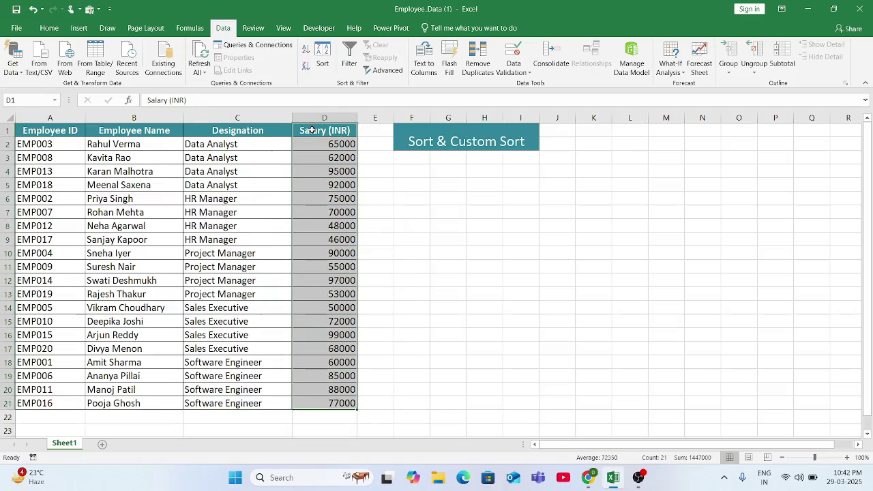
{"action": "left_click", "coordinate": [305, 71]}
{"action": "left_click", "coordinate": [387, 194]}
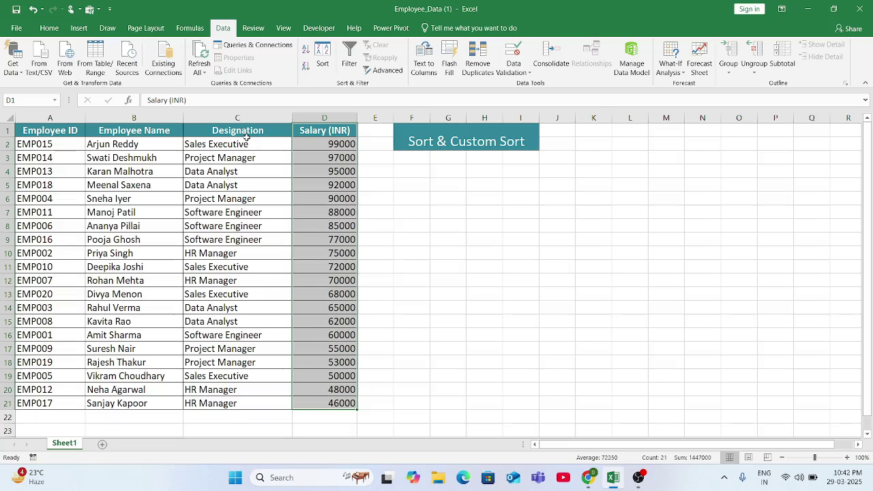
Undo the salary sort and the Designation sort, and select a cell inside the employee table
{"action": "key", "text": "ctrl+z"}
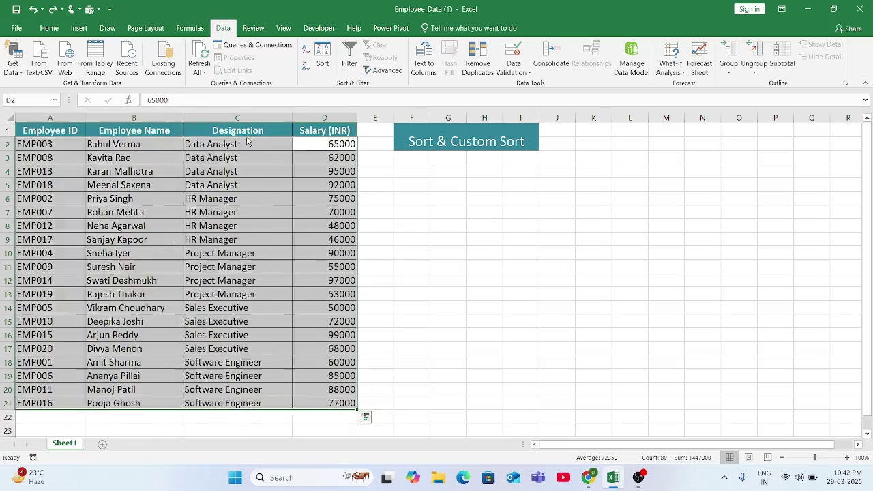
{"action": "key", "text": "ctrl+z"}
{"action": "left_click", "coordinate": [275, 185]}
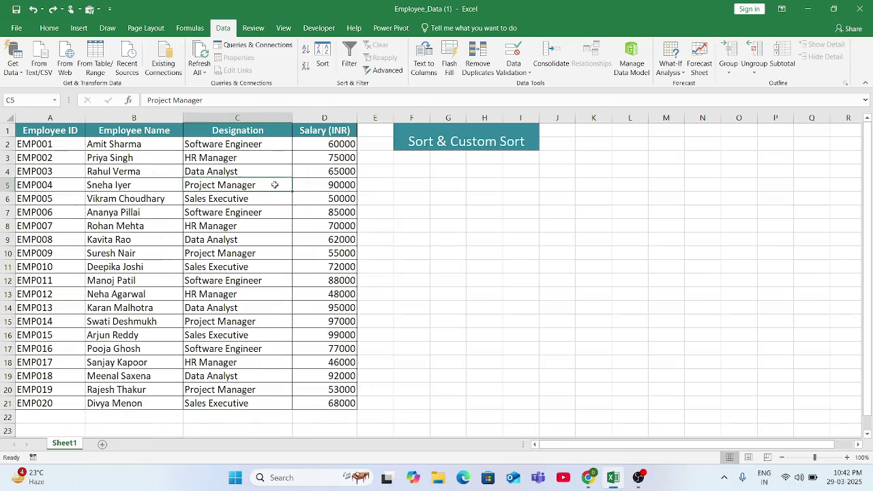
Start a custom sort of the employee table with Designation as the column to sort by
{"action": "left_click", "coordinate": [321, 58]}
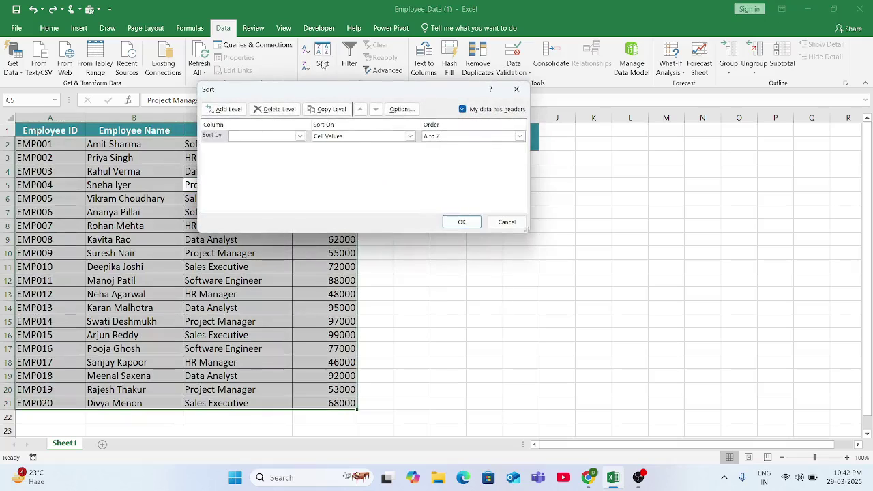
{"action": "left_click_drag", "start_coordinate": [331, 90], "coordinate": [322, 85]}
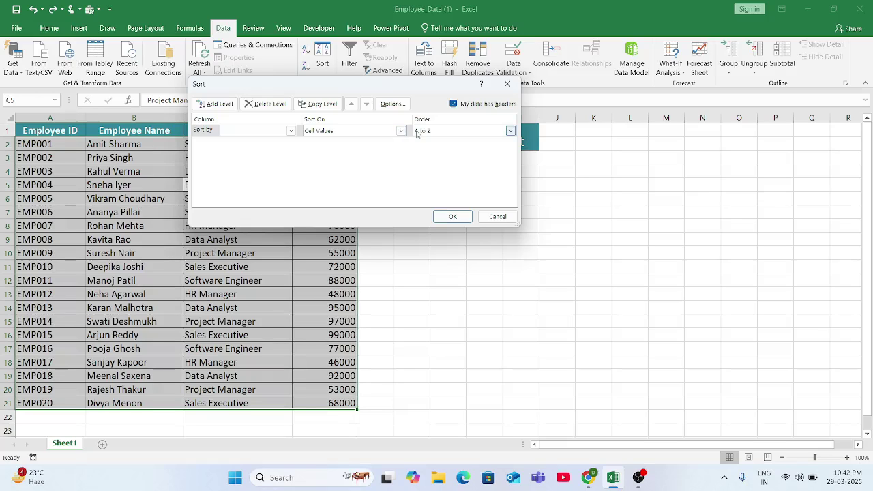
{"action": "left_click", "coordinate": [291, 134]}
{"action": "left_click", "coordinate": [323, 92]}
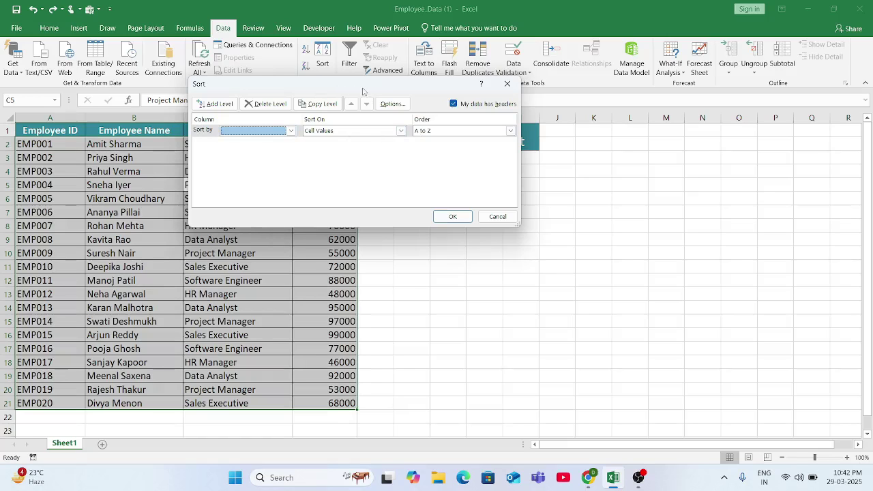
{"action": "left_click_drag", "start_coordinate": [357, 89], "coordinate": [449, 94]}
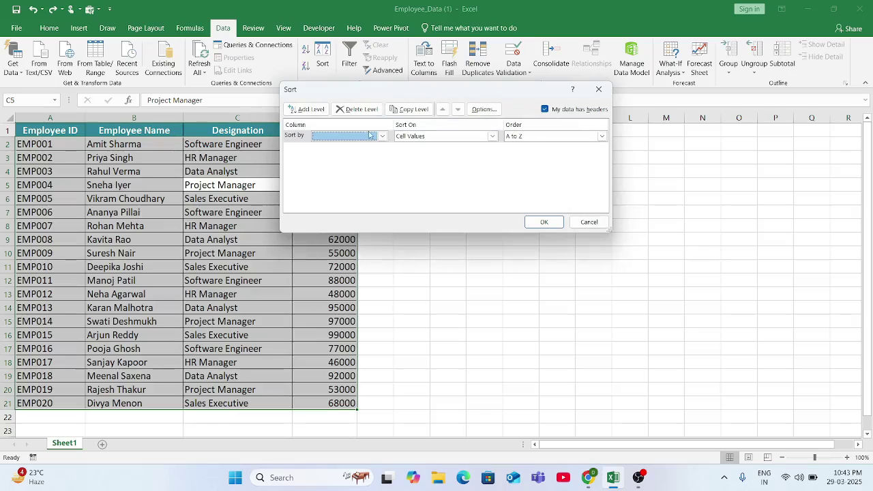
{"action": "left_click", "coordinate": [383, 137]}
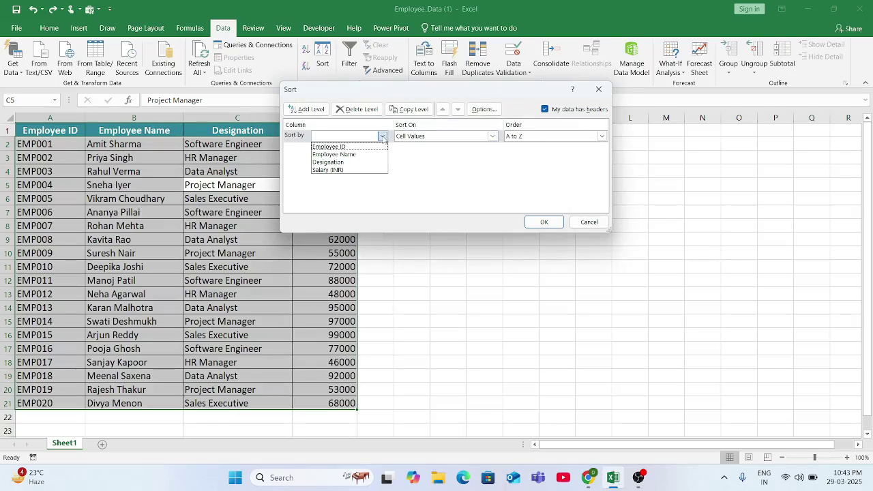
{"action": "left_click", "coordinate": [341, 162]}
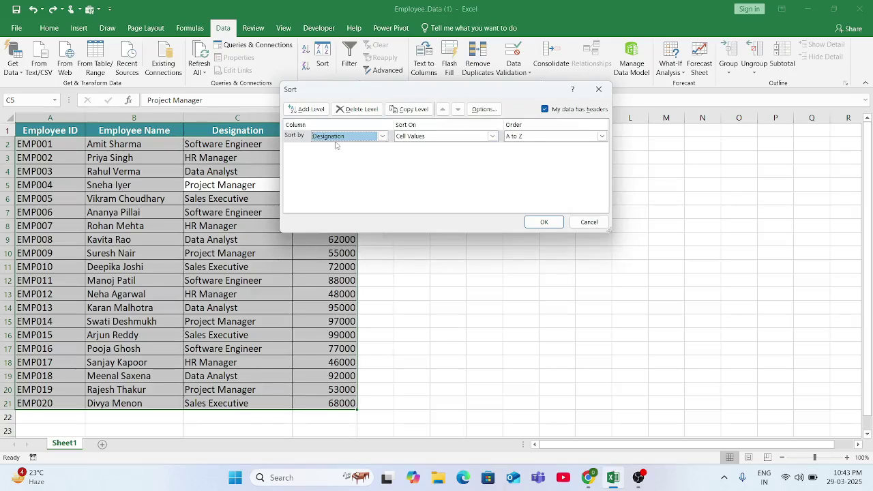
Set the Designation level to sort on Cell Values from A to Z and apply the custom sort
{"action": "left_click", "coordinate": [493, 138]}
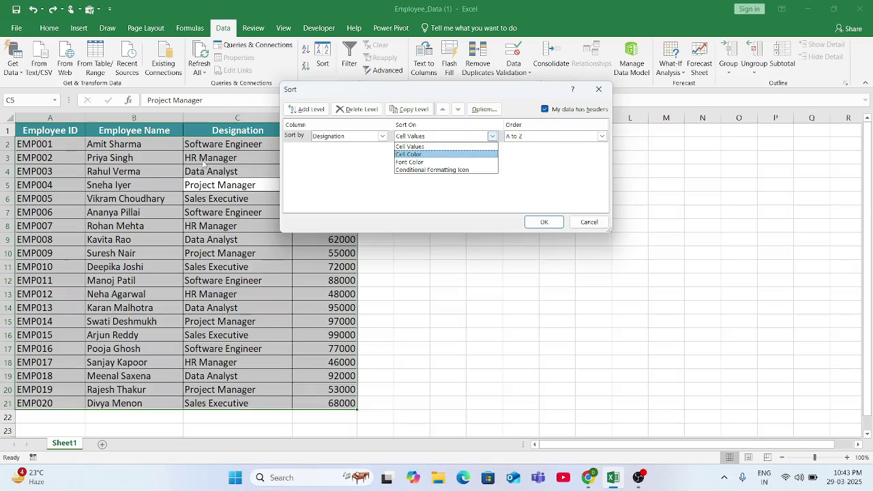
{"action": "left_click", "coordinate": [408, 147]}
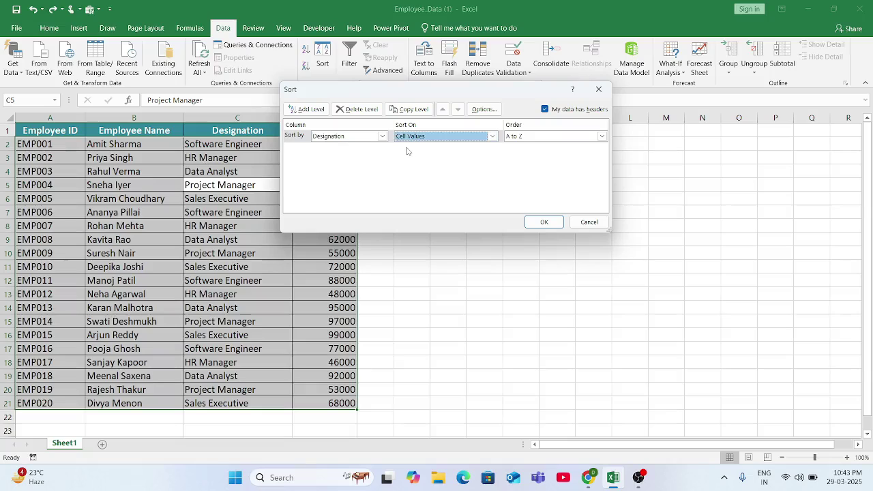
{"action": "left_click", "coordinate": [602, 136]}
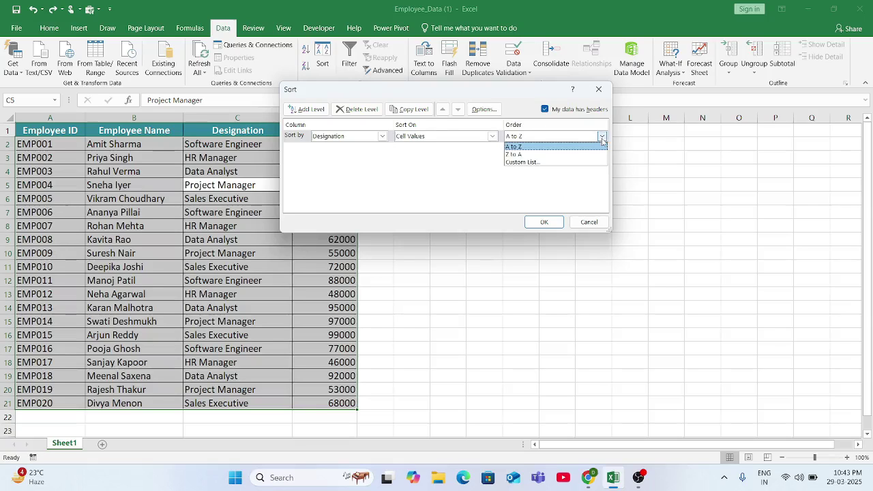
{"action": "left_click", "coordinate": [581, 147]}
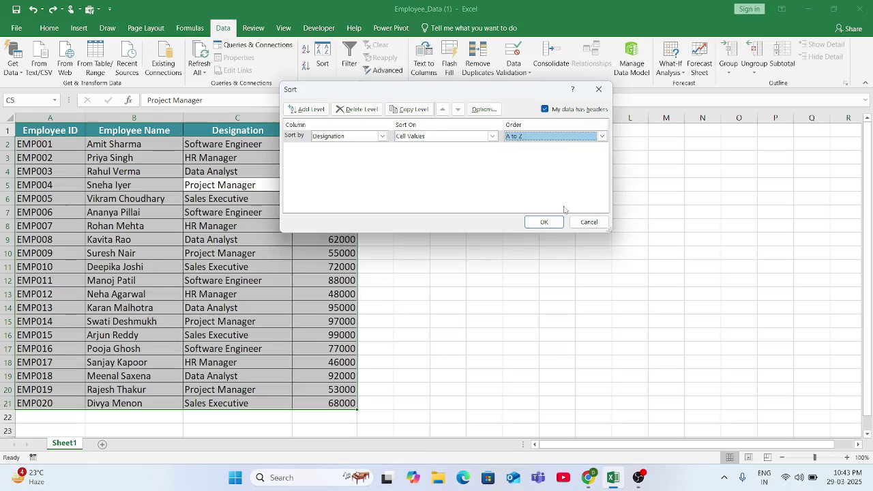
{"action": "left_click", "coordinate": [544, 221]}
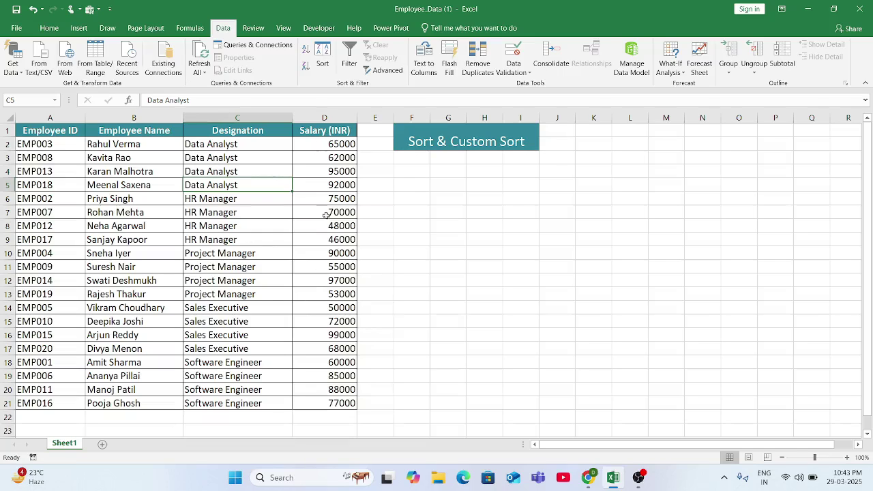
Add a second custom sort level on Salary (INR), ordered Largest to Smallest, beneath Designation and apply it
{"action": "left_click", "coordinate": [322, 57]}
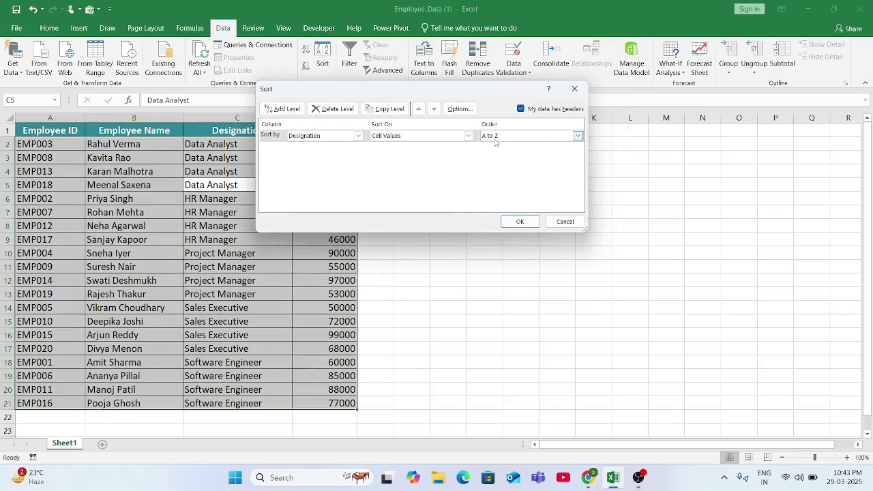
{"action": "left_click", "coordinate": [284, 112]}
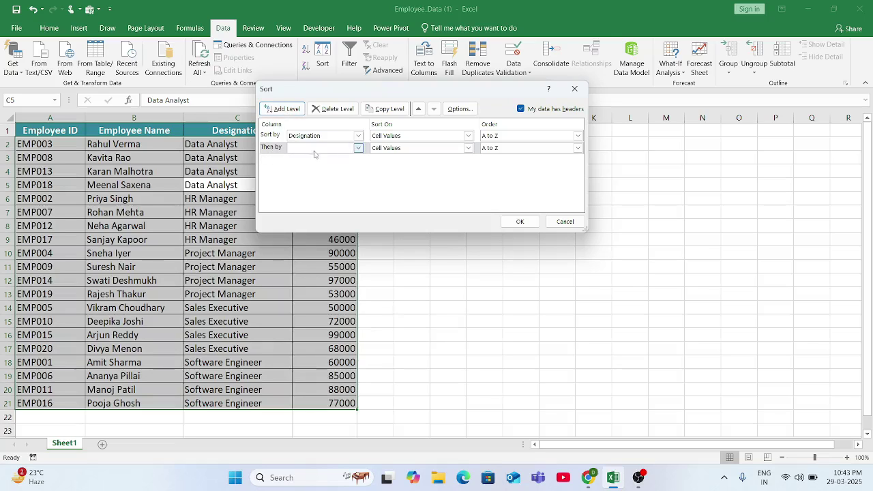
{"action": "left_click", "coordinate": [358, 149]}
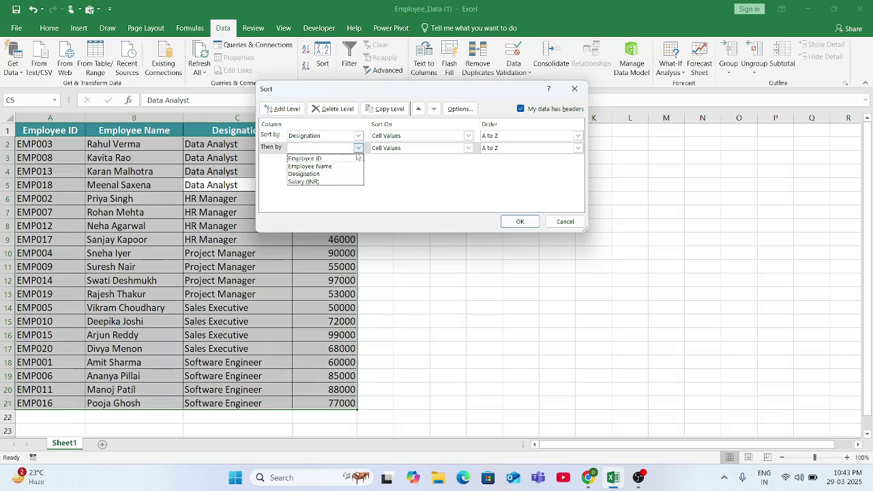
{"action": "left_click", "coordinate": [322, 182]}
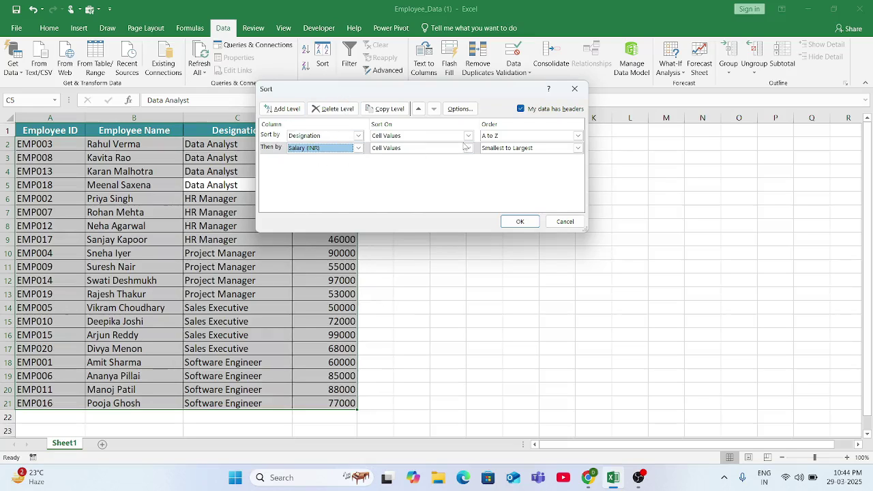
{"action": "left_click", "coordinate": [577, 148]}
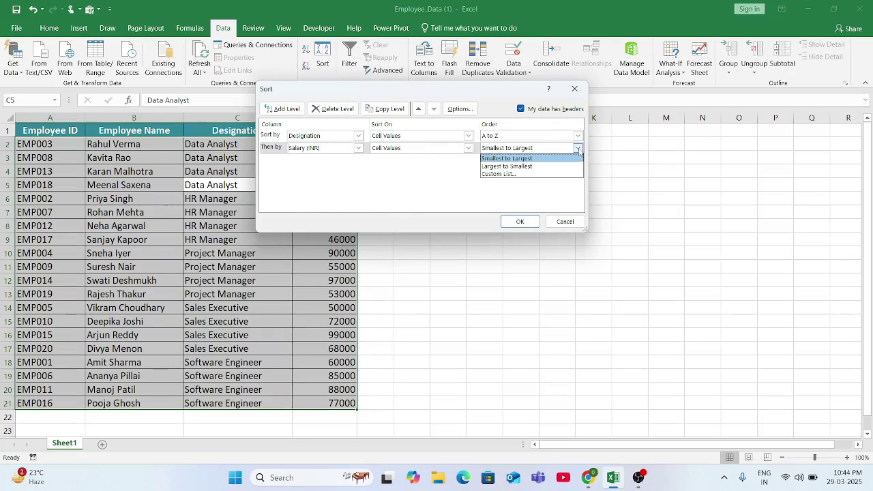
{"action": "left_click", "coordinate": [513, 167]}
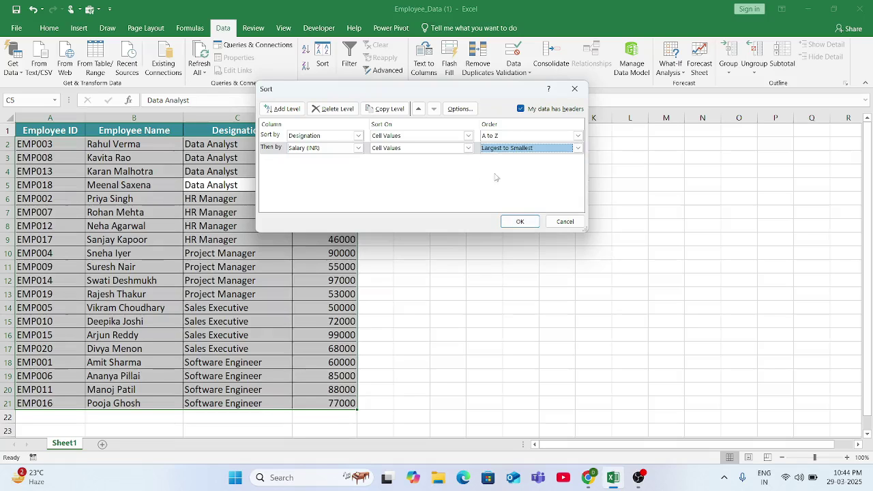
{"action": "left_click", "coordinate": [509, 223]}
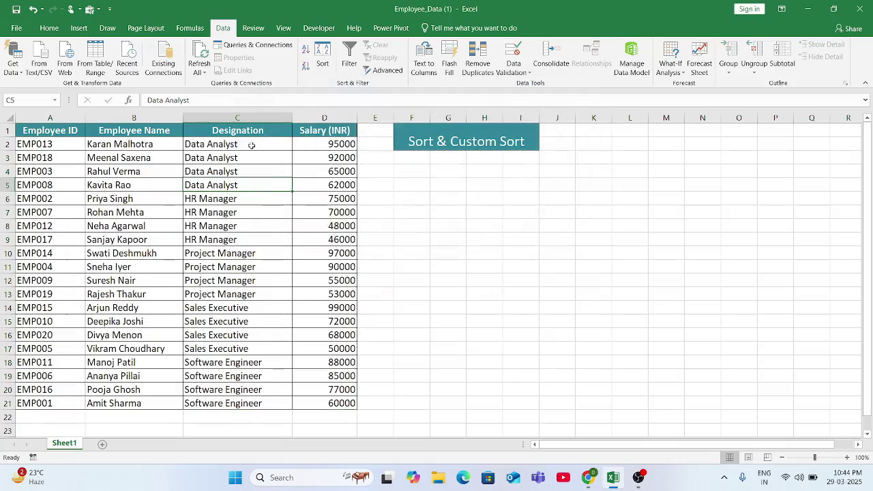
Examine the salary order within the Data Analyst, HR Manager and Project Manager groups
{"action": "left_click_drag", "start_coordinate": [252, 146], "coordinate": [213, 240]}
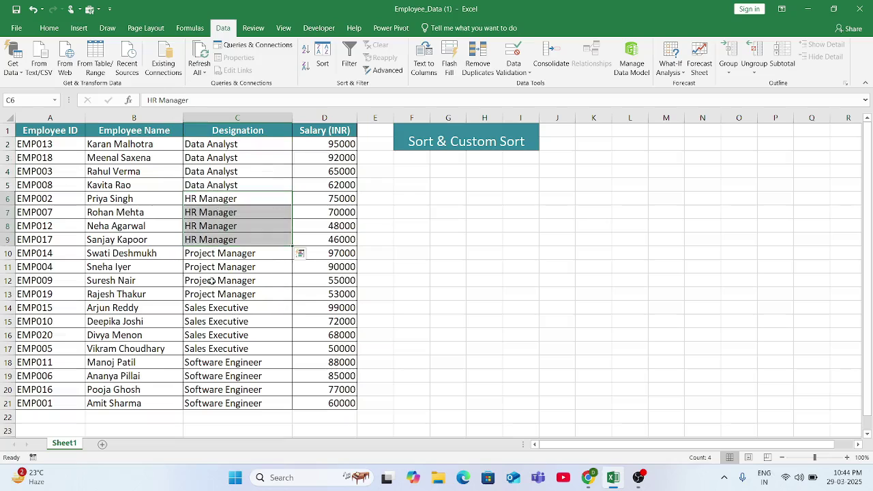
{"action": "left_click", "coordinate": [313, 146]}
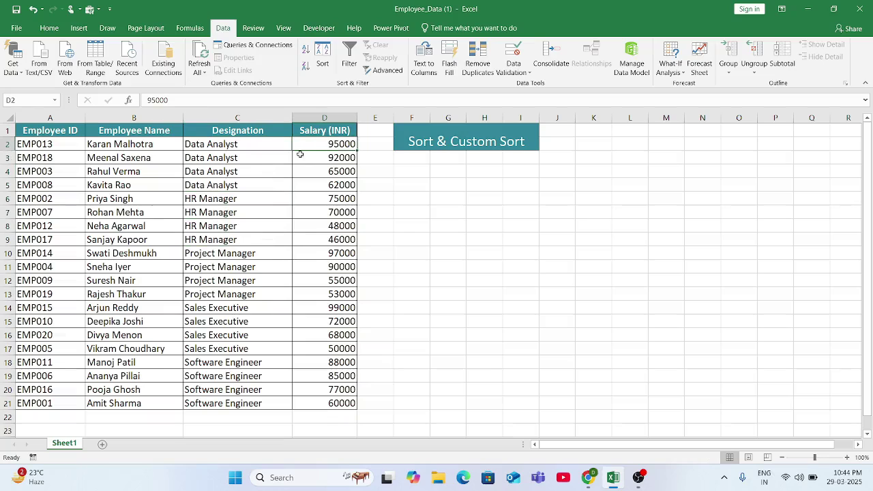
{"action": "left_click", "coordinate": [298, 156]}
{"action": "left_click", "coordinate": [318, 174]}
{"action": "left_click", "coordinate": [318, 189]}
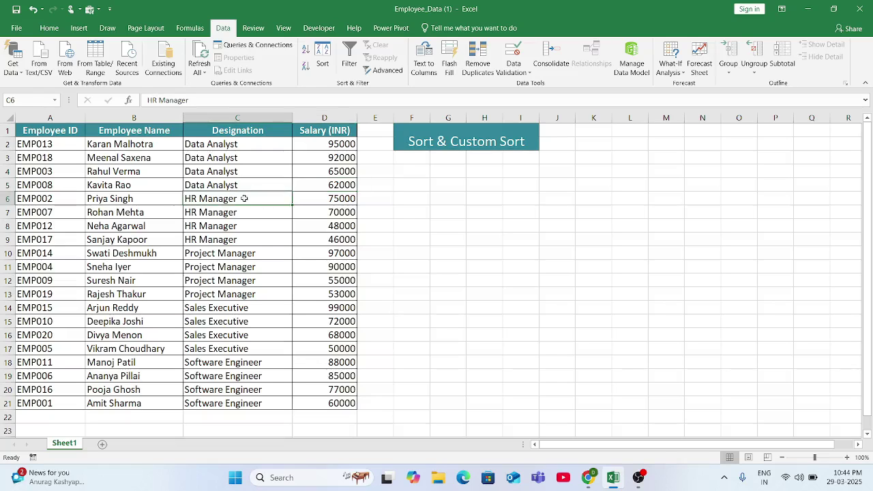
{"action": "left_click_drag", "start_coordinate": [227, 199], "coordinate": [337, 243]}
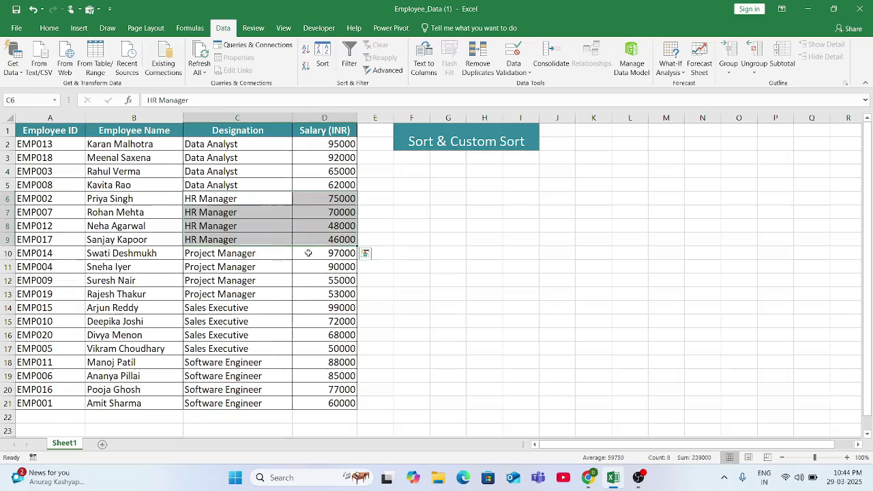
{"action": "left_click_drag", "start_coordinate": [273, 253], "coordinate": [311, 294]}
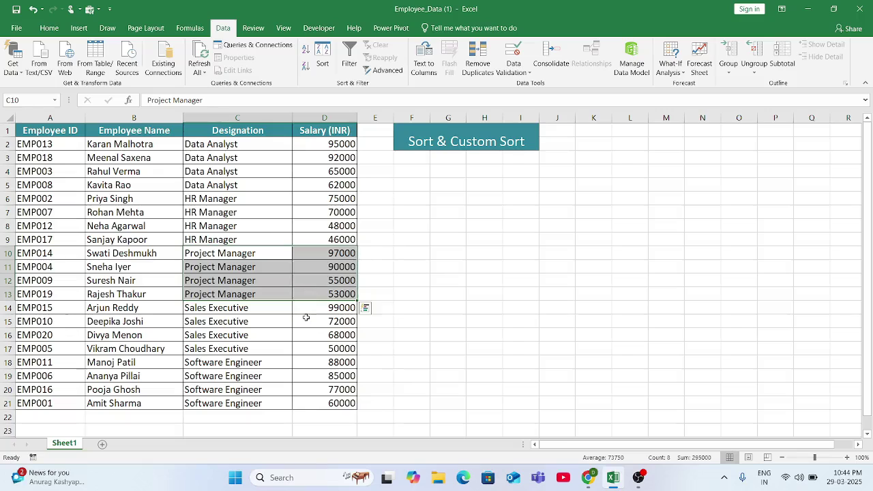
{"action": "left_click", "coordinate": [307, 317]}
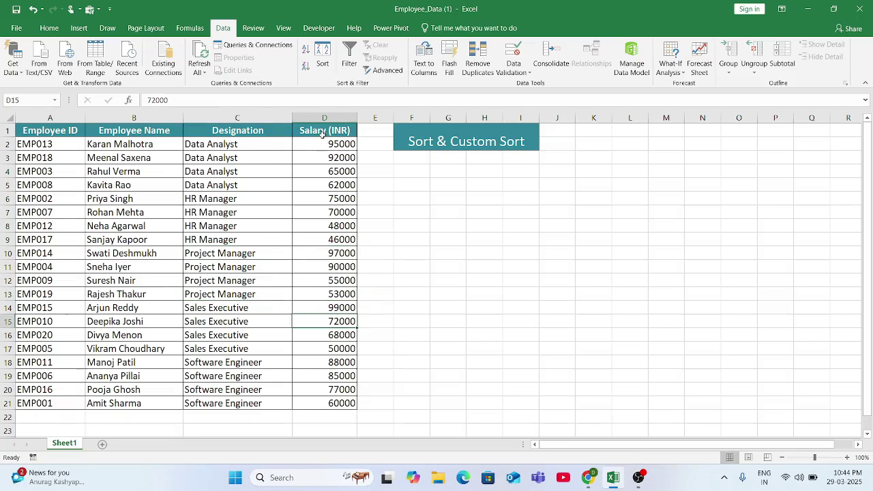
Add and delete a blank custom sort level, and duplicate the Salary (INR) level and delete the copy
{"action": "left_click", "coordinate": [321, 62]}
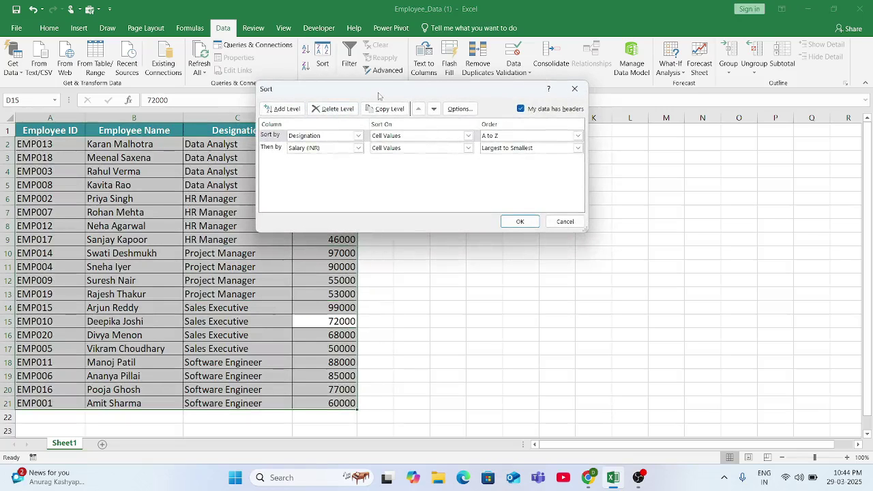
{"action": "left_click", "coordinate": [285, 109]}
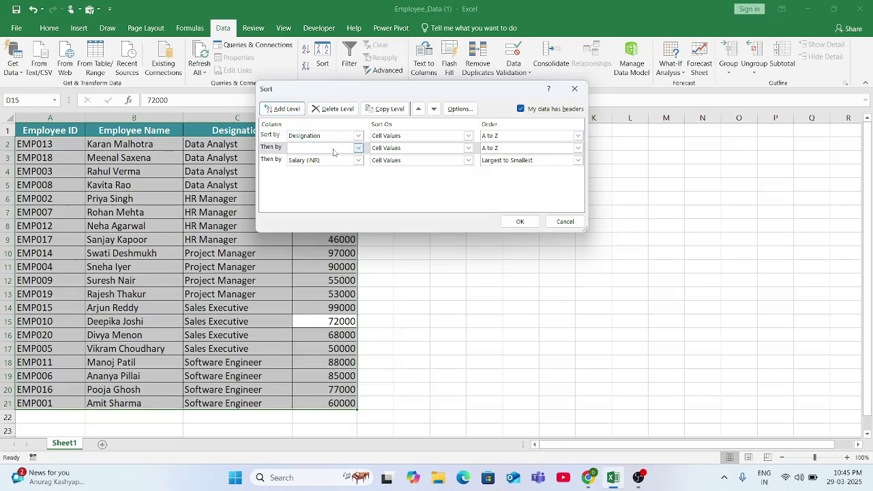
{"action": "left_click", "coordinate": [334, 110]}
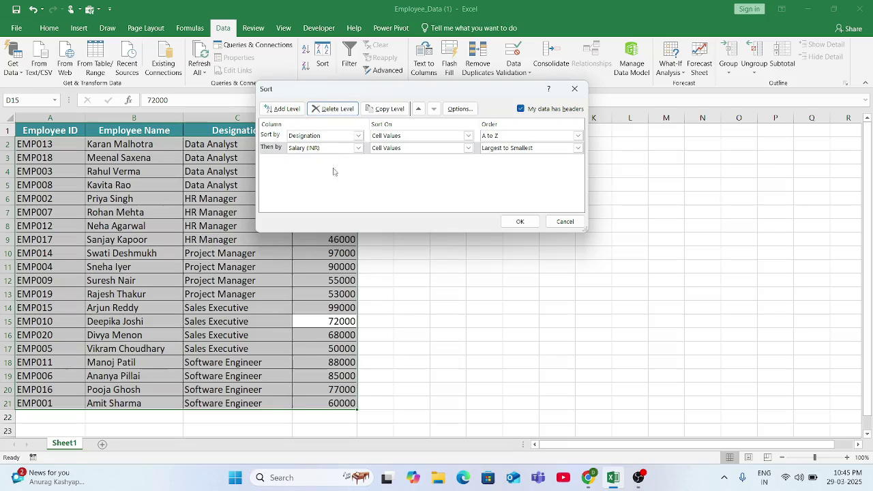
{"action": "left_click", "coordinate": [384, 110]}
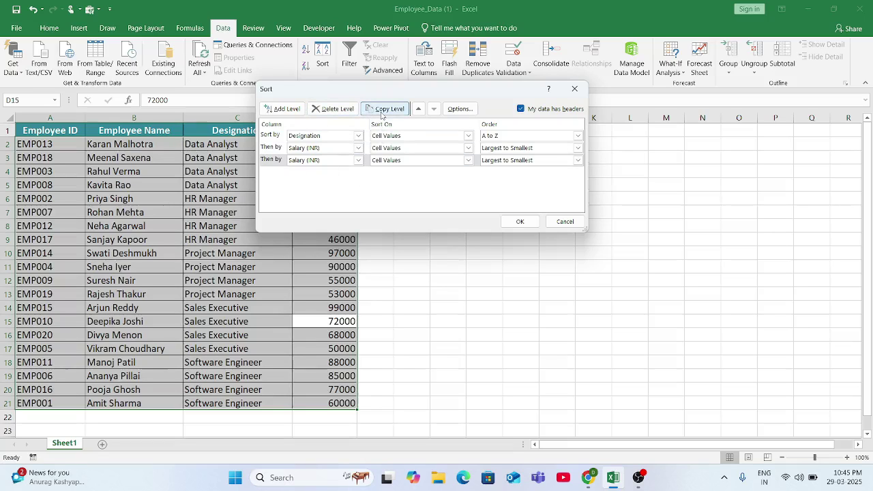
{"action": "left_click", "coordinate": [340, 108]}
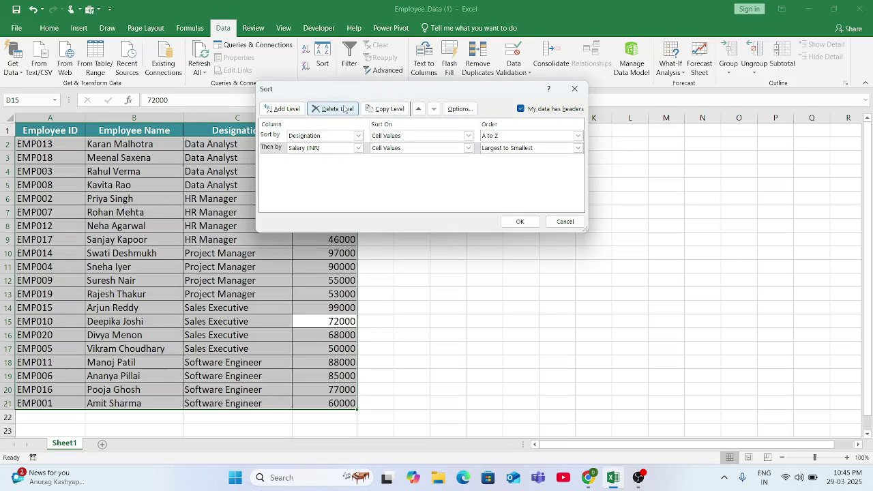
Apply the two-level sort with the header row treated as data, and undo it
{"action": "left_click", "coordinate": [522, 109]}
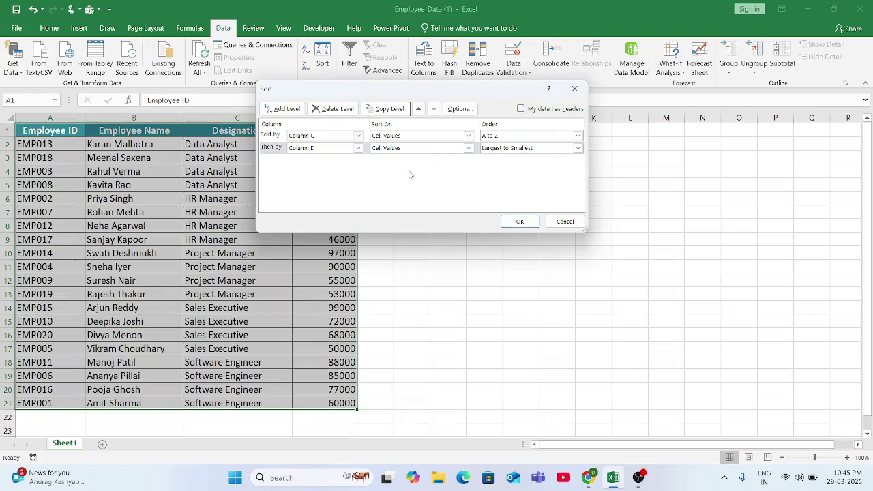
{"action": "left_click", "coordinate": [520, 222]}
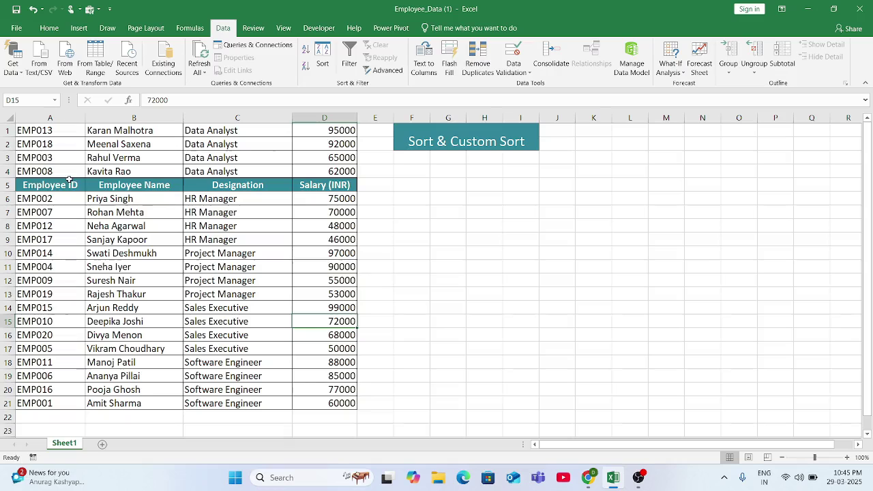
{"action": "left_click", "coordinate": [321, 57]}
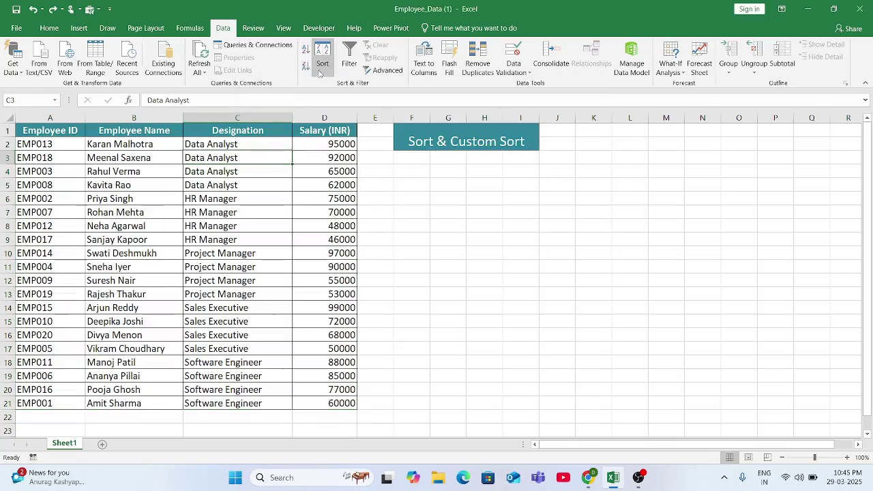
Review the case-sensitivity and orientation sort options, and reapply the Designation and Salary (INR) sort with headers recognised
{"action": "left_click", "coordinate": [321, 58]}
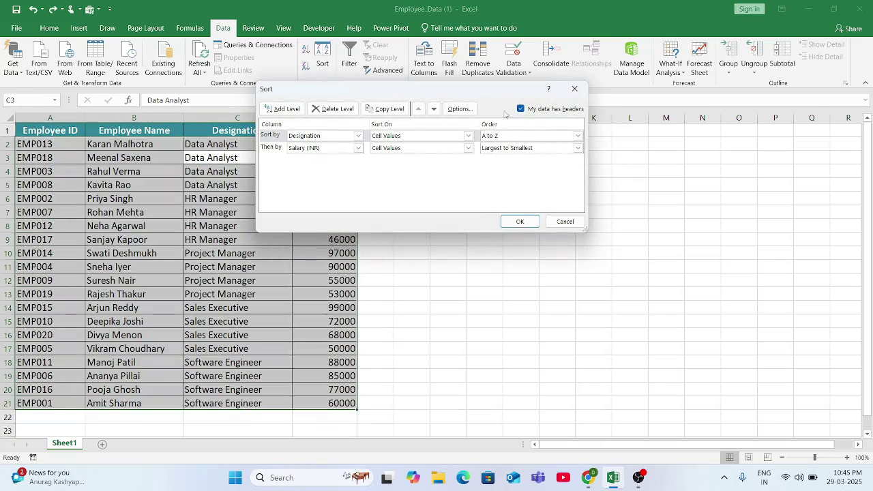
{"action": "left_click", "coordinate": [462, 109]}
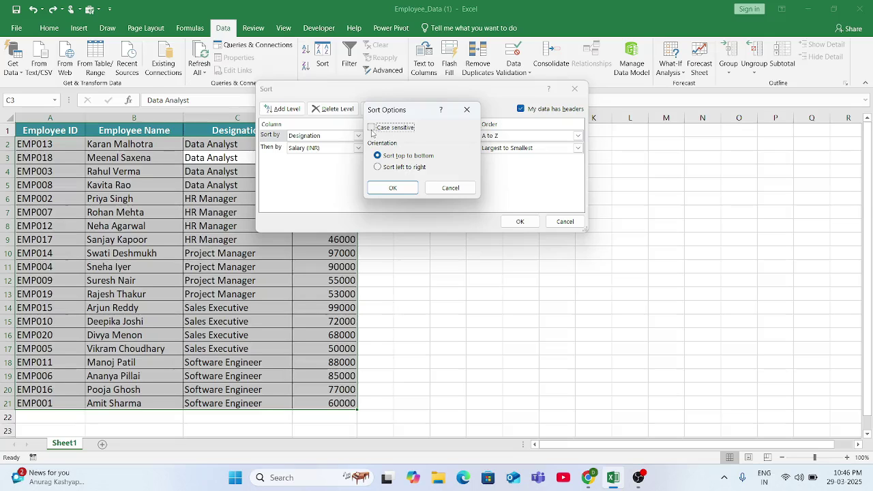
{"action": "left_click", "coordinate": [393, 188]}
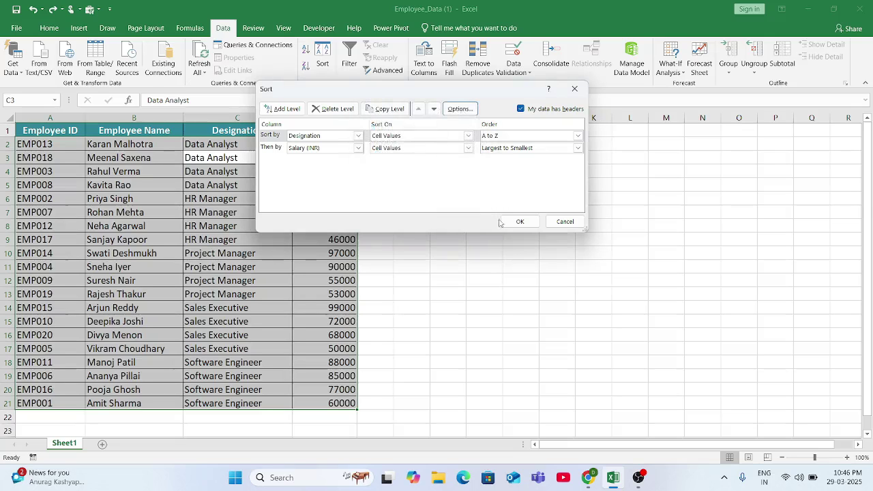
{"action": "left_click", "coordinate": [518, 221]}
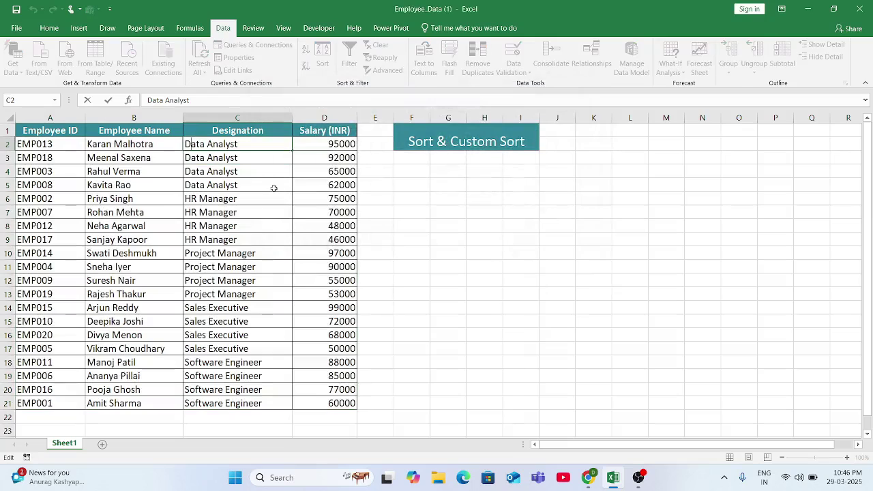
Change the designations in C2 and C5 to "data Analyst" and apply the Designation and Salary (INR) sort
{"action": "key", "text": "BackSpace"}
{"action": "type", "text": "d"}
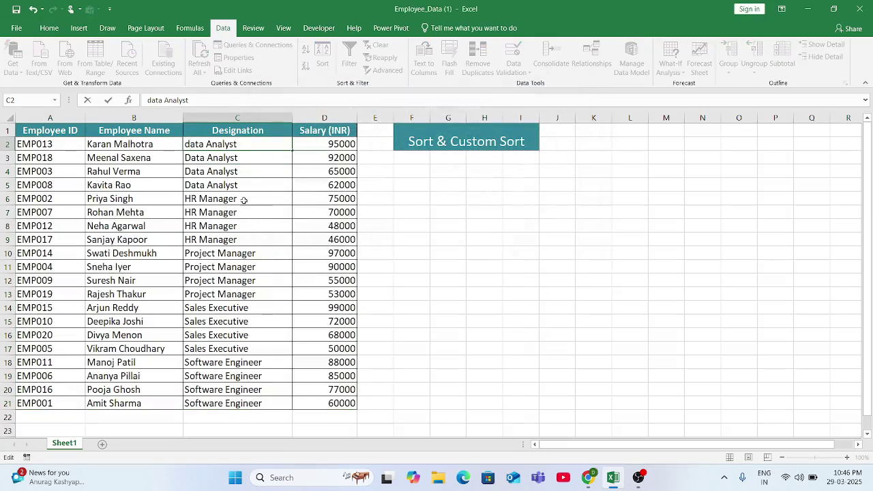
{"action": "left_click", "coordinate": [205, 188]}
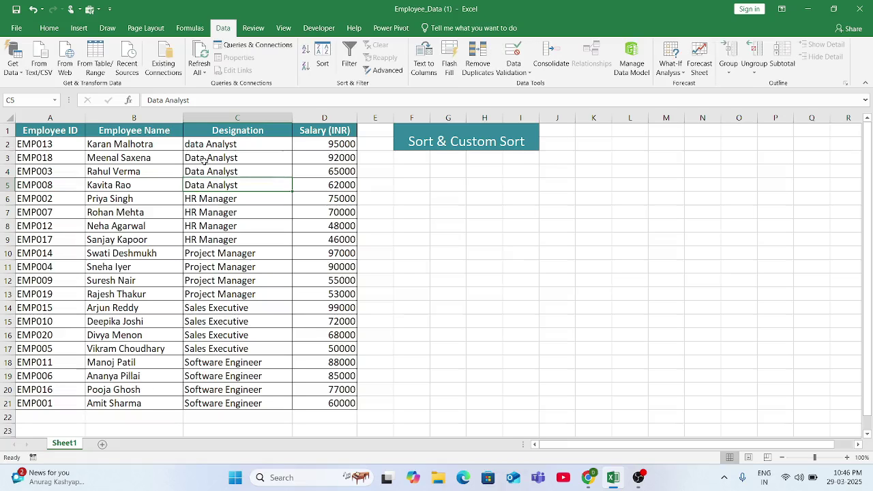
{"action": "left_click_drag", "start_coordinate": [208, 130], "coordinate": [229, 402]}
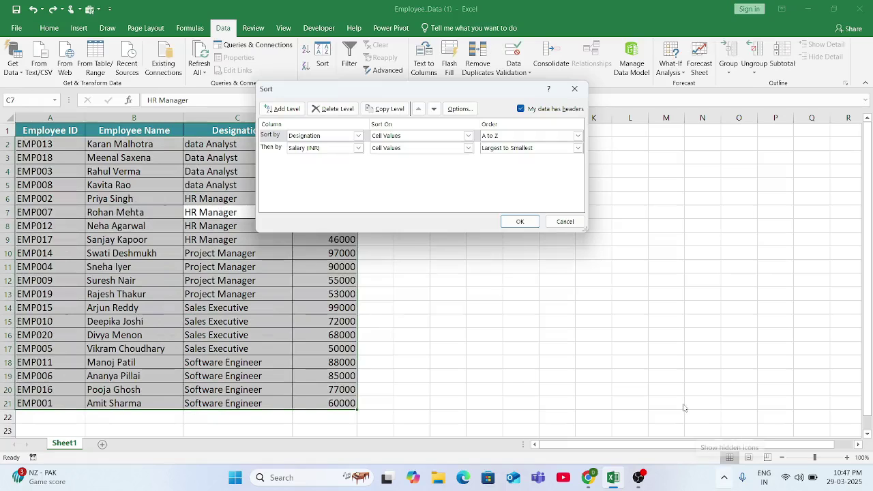
{"action": "left_click", "coordinate": [520, 221]}
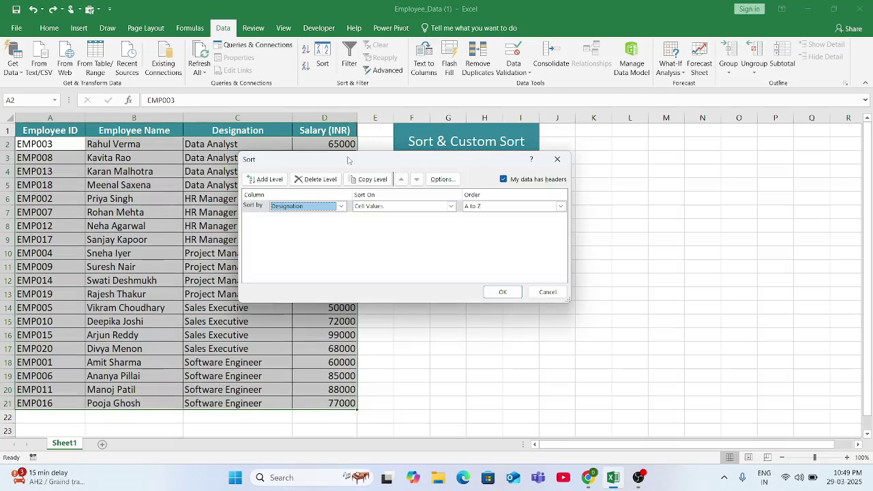
Set the sort orientation to left to right with case sensitivity on
{"action": "left_click", "coordinate": [441, 179]}
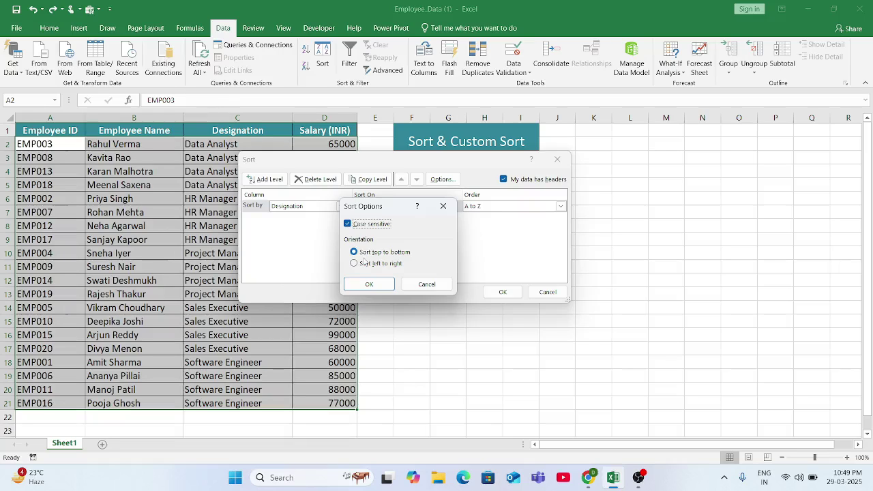
{"action": "left_click", "coordinate": [354, 264]}
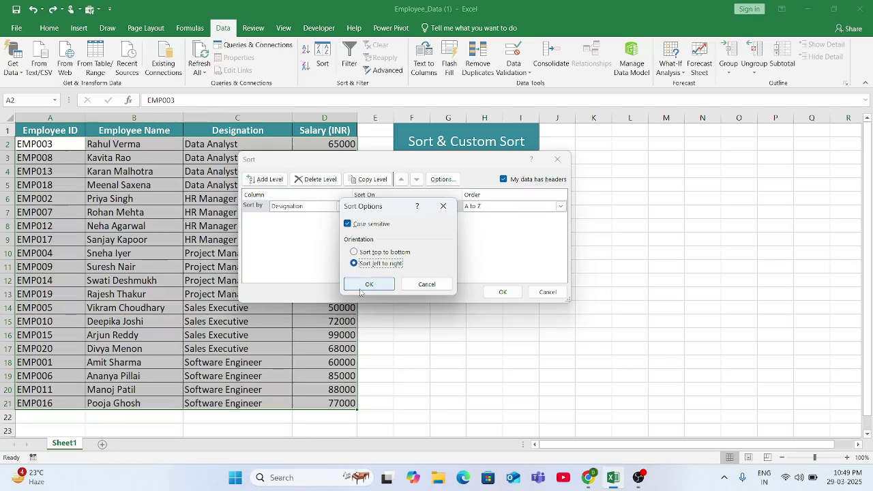
{"action": "left_click", "coordinate": [369, 284]}
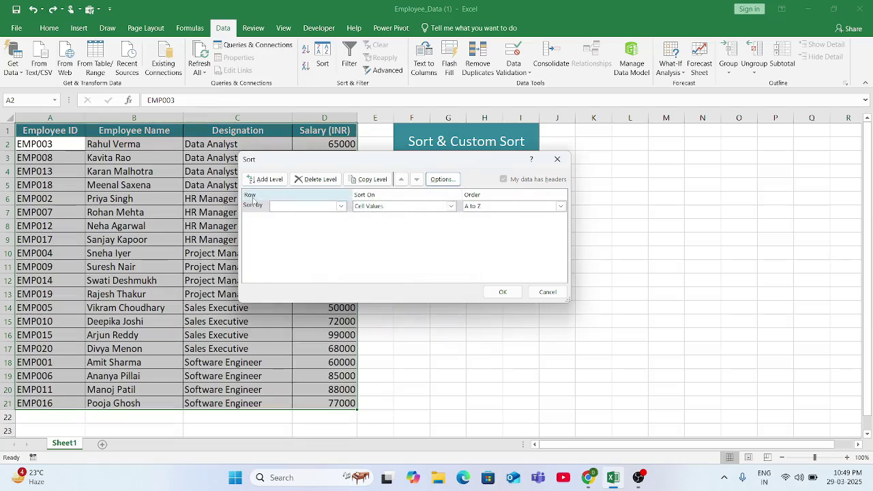
Sort the table's columns by Row 1 on Cell Values in Z to A order
{"action": "left_click", "coordinate": [341, 206]}
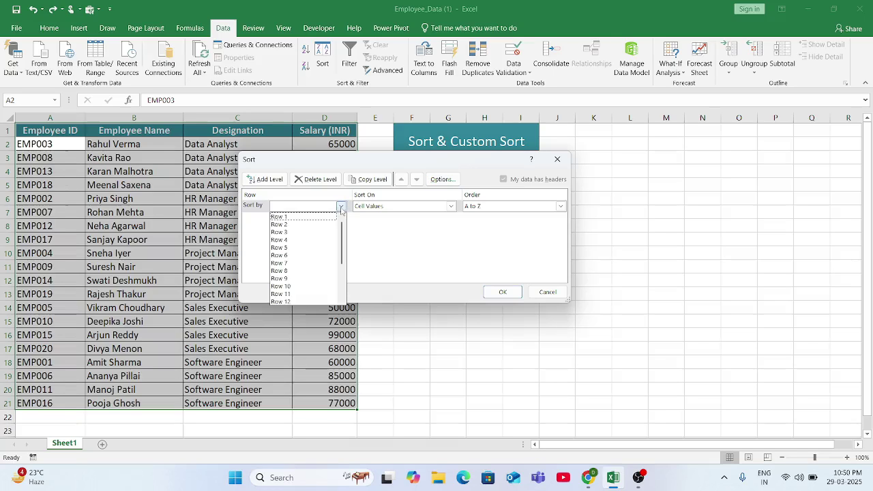
{"action": "left_click", "coordinate": [286, 217]}
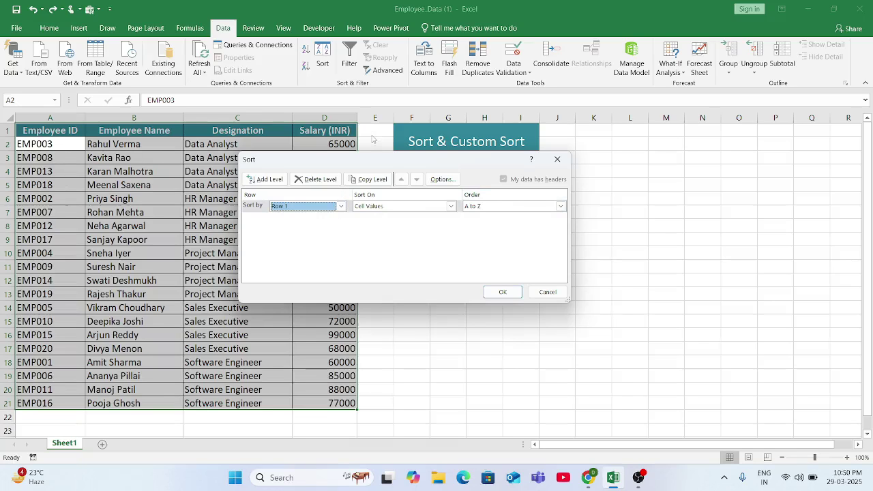
{"action": "left_click", "coordinate": [561, 206]}
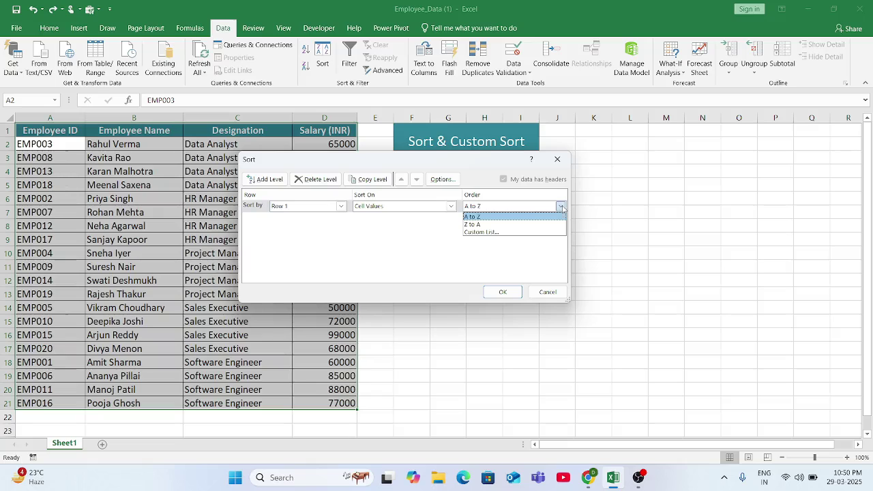
{"action": "left_click", "coordinate": [526, 225]}
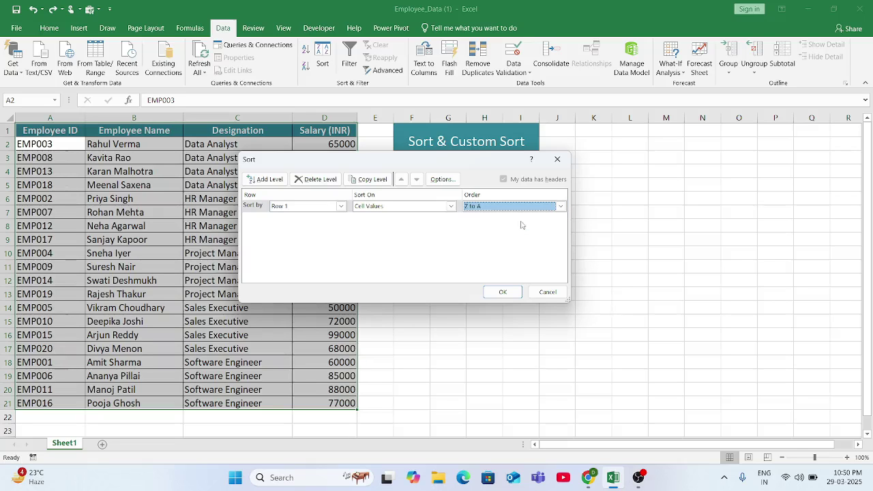
{"action": "left_click", "coordinate": [503, 292]}
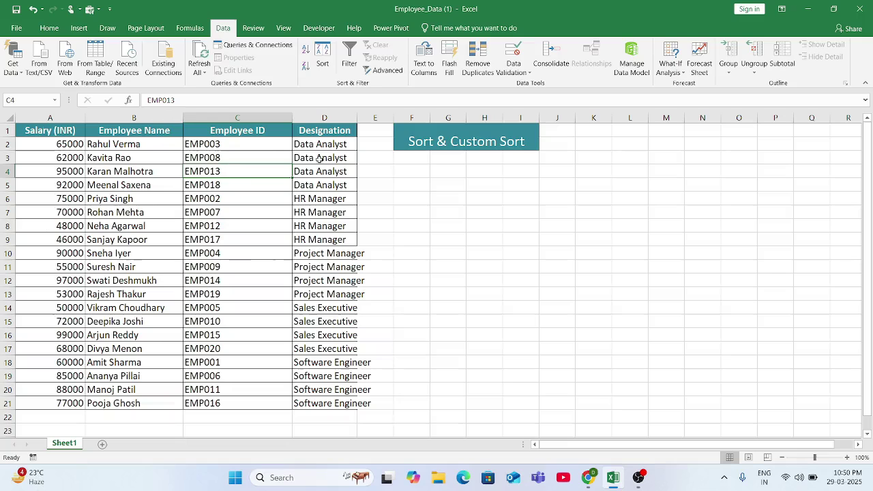
Set the custom sort orientation back to top to bottom
{"action": "left_click", "coordinate": [322, 58]}
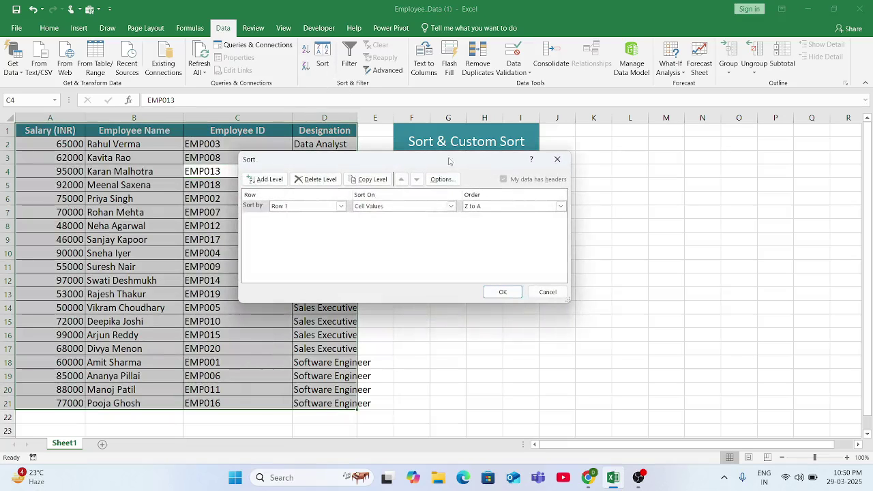
{"action": "left_click", "coordinate": [442, 179]}
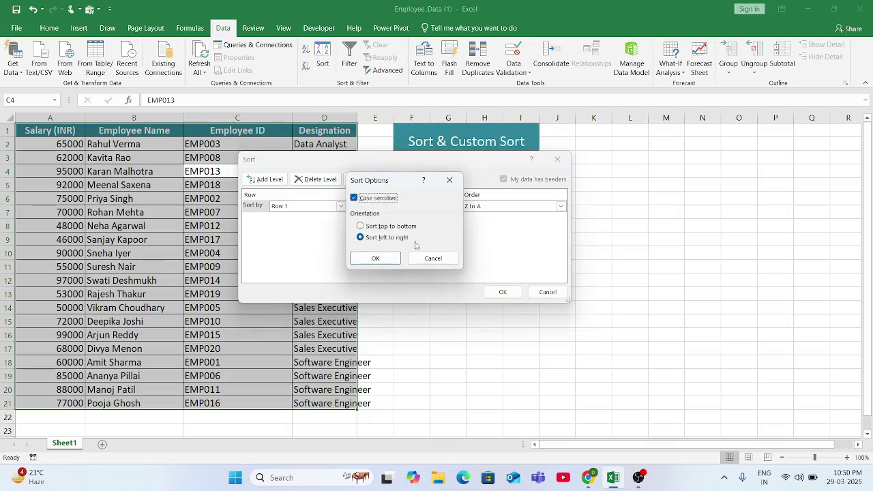
{"action": "left_click", "coordinate": [372, 227]}
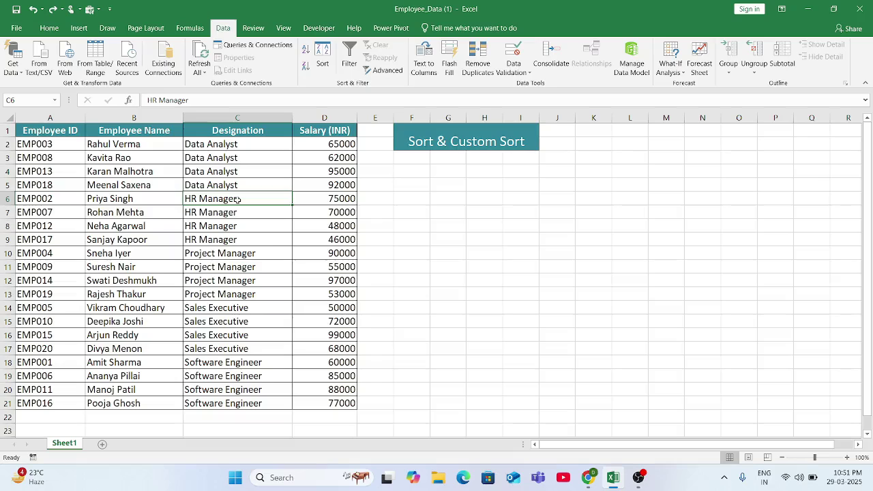
Check the case-sensitivity and orientation options of the Designation sort, and close the sort settings without applying them
{"action": "left_click", "coordinate": [321, 57]}
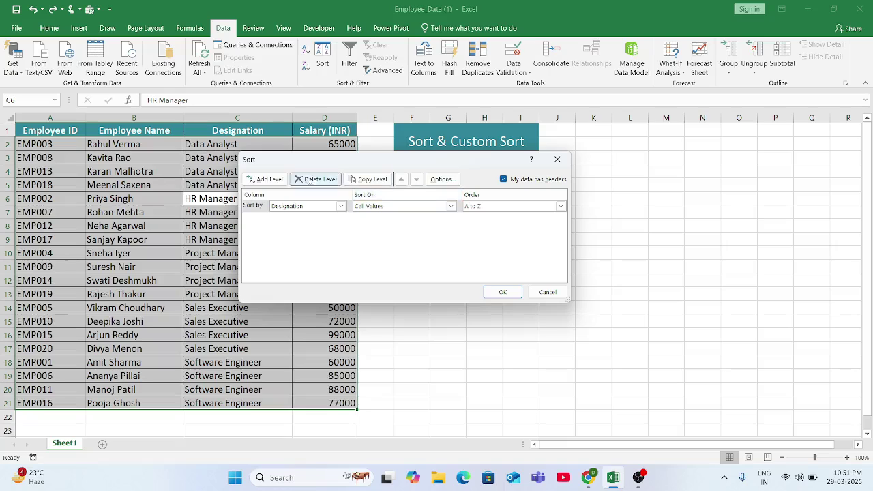
{"action": "left_click", "coordinate": [442, 179]}
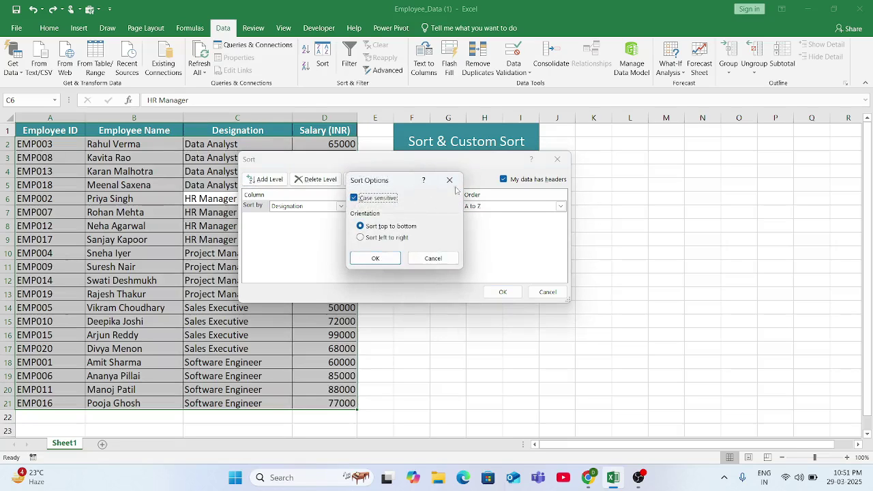
{"action": "left_click", "coordinate": [450, 180]}
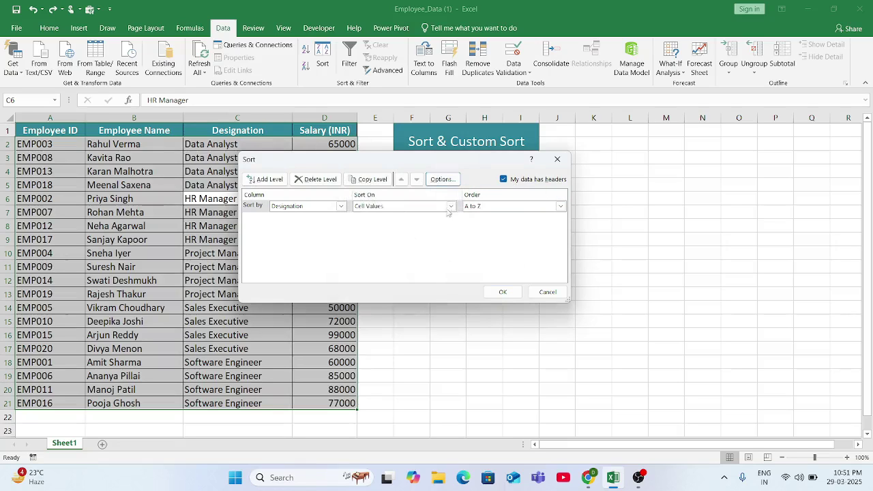
{"action": "left_click", "coordinate": [558, 159]}
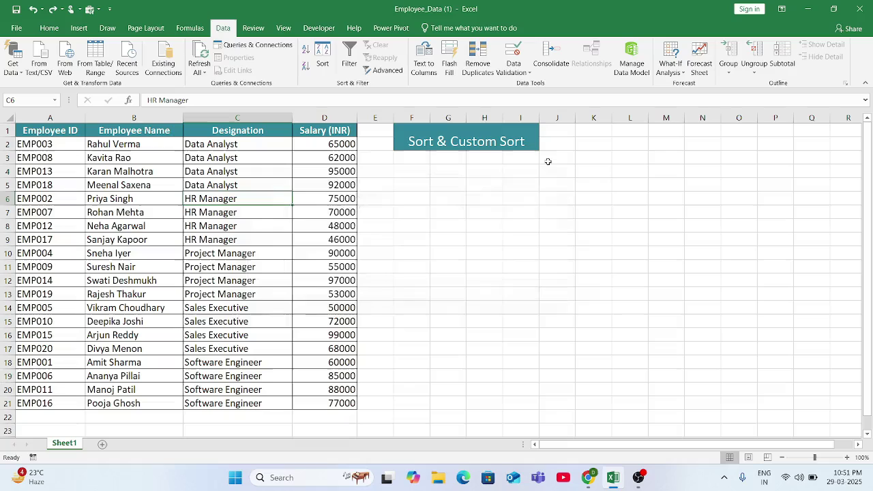